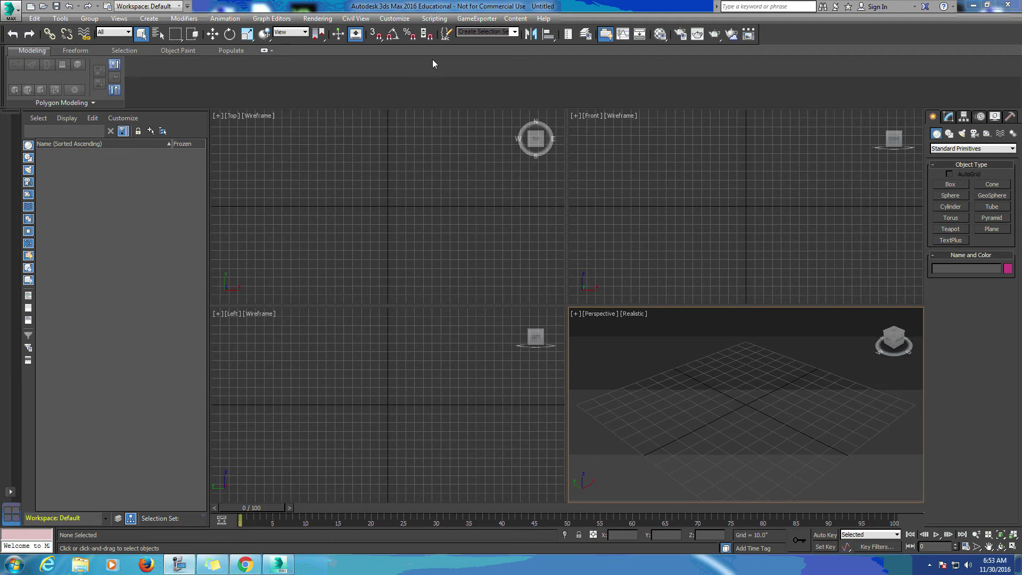
- Open the Customize menu to reach Units Setup
click(397, 18)
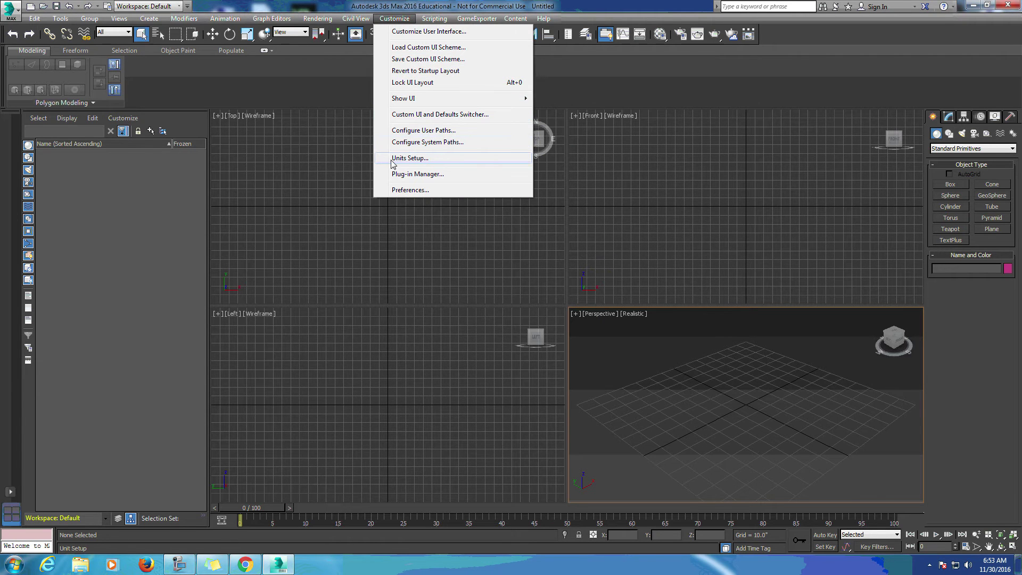
- In Units Setup, try US Standard and Custom, then settle on Metric Millimeters
click(410, 158)
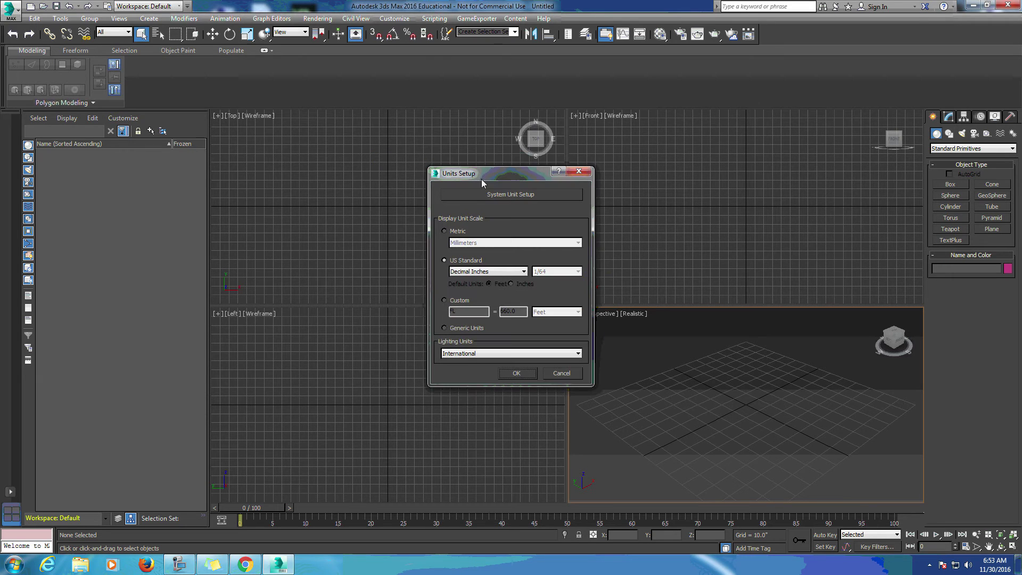
drag(481, 180, 448, 133)
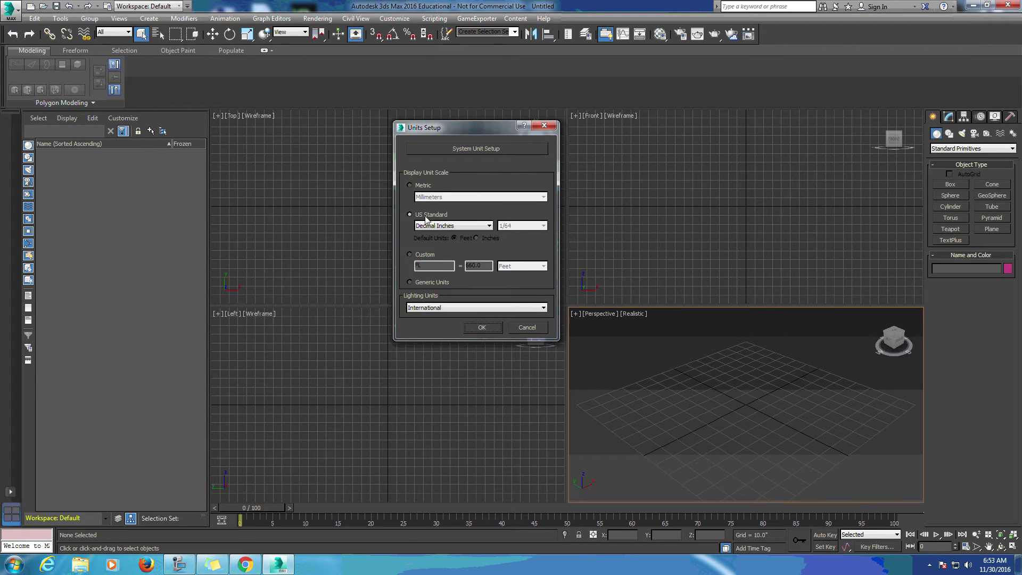
click(409, 184)
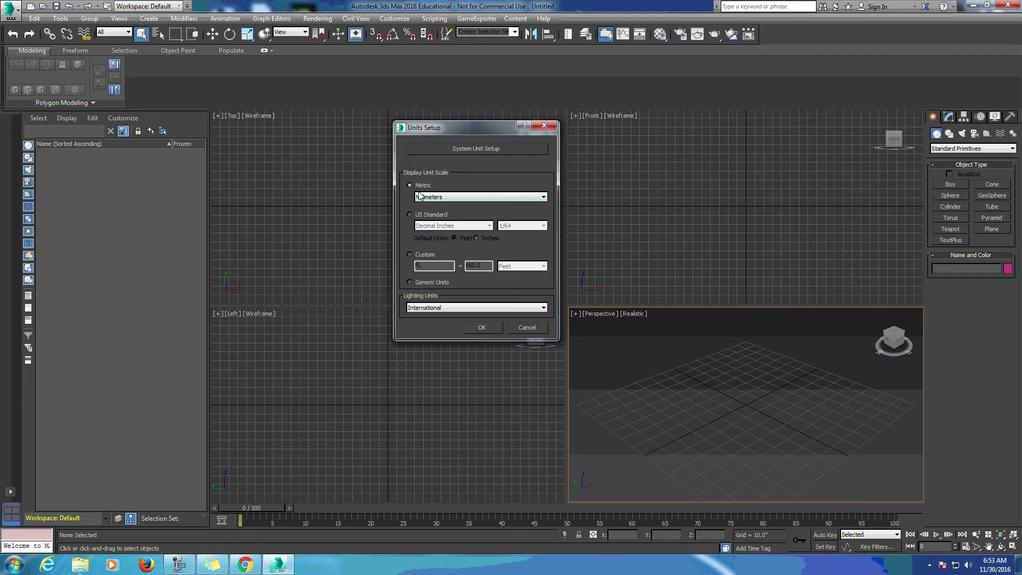
click(472, 196)
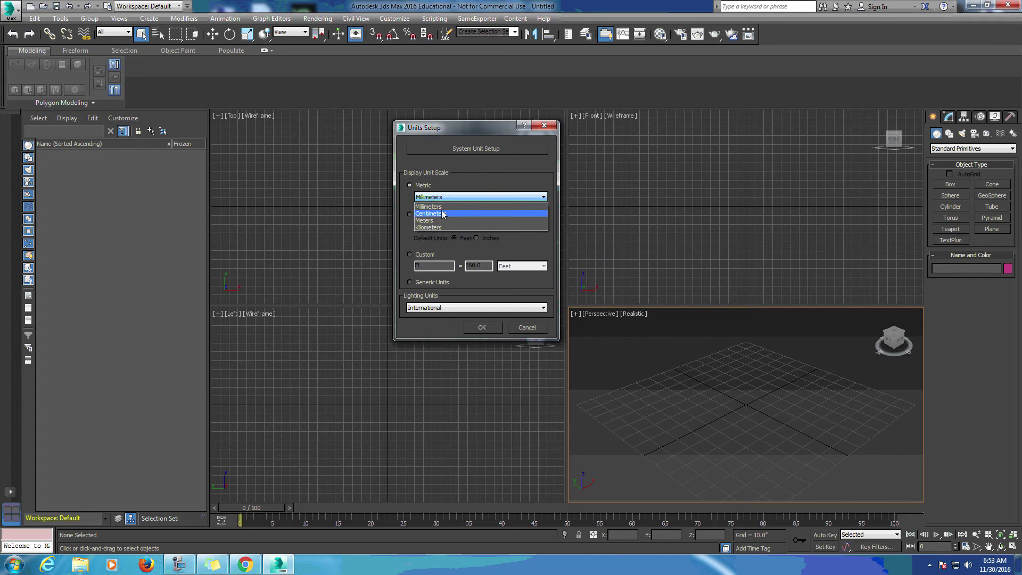
click(458, 206)
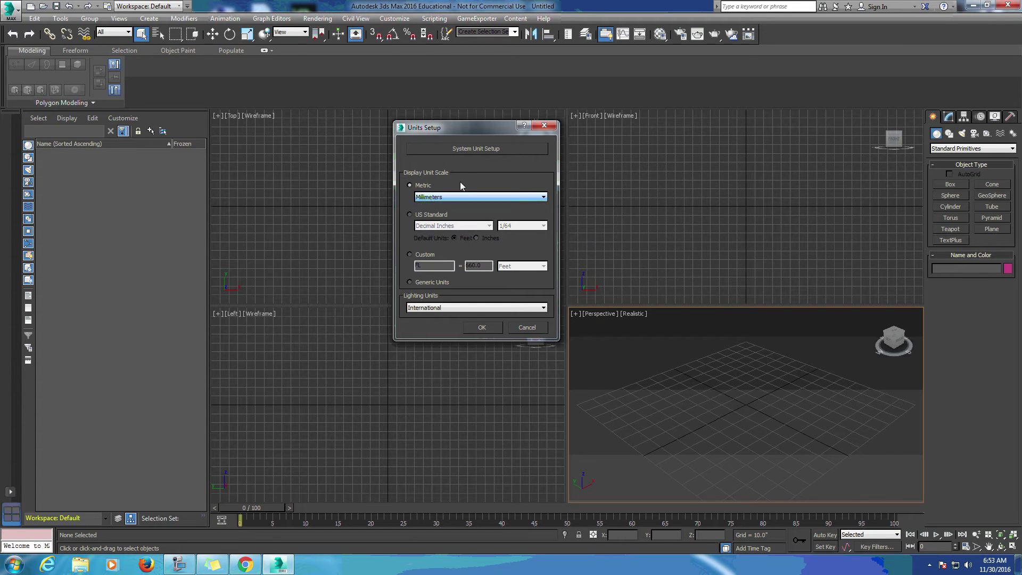
click(410, 215)
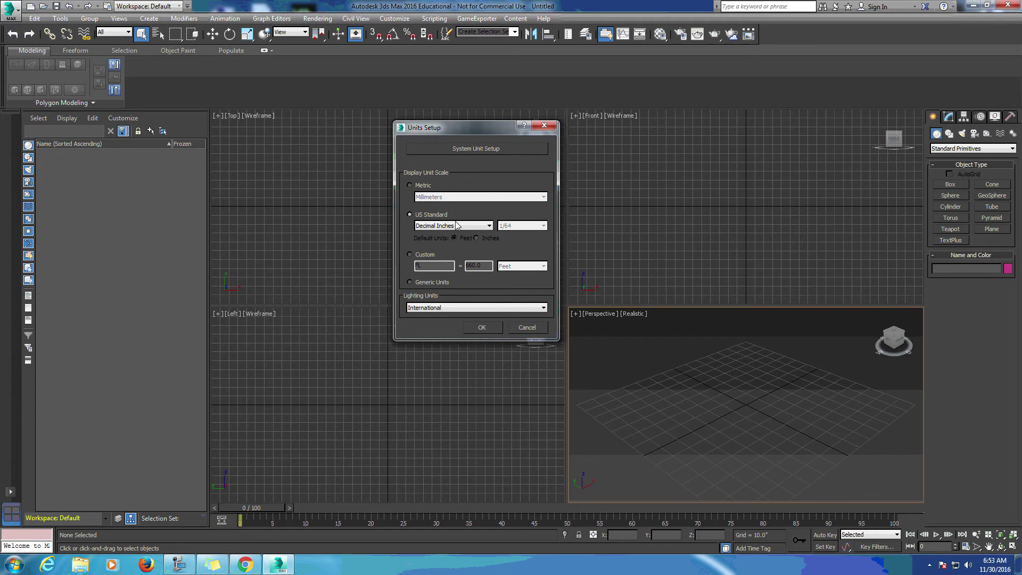
click(456, 226)
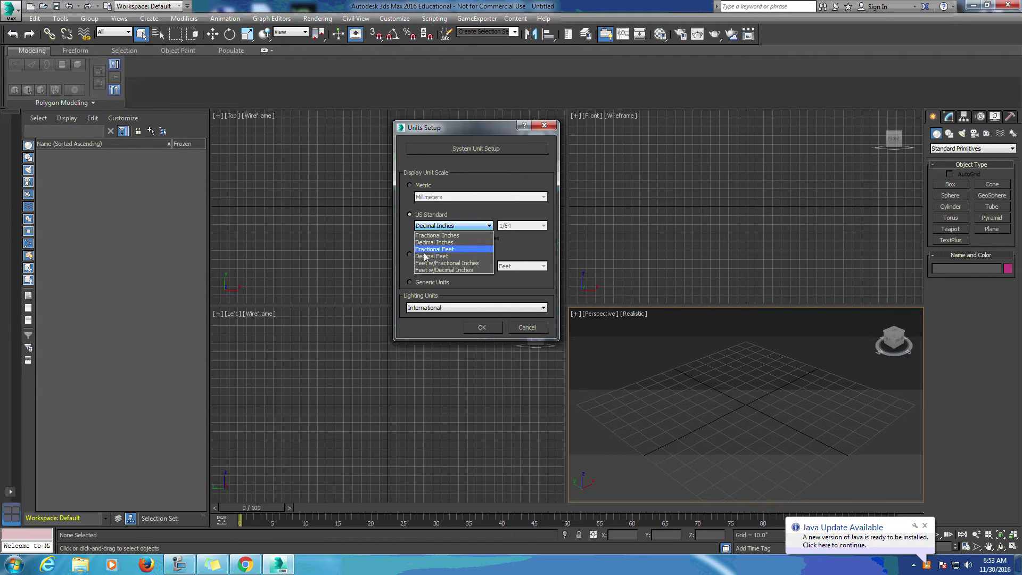
click(407, 232)
click(410, 255)
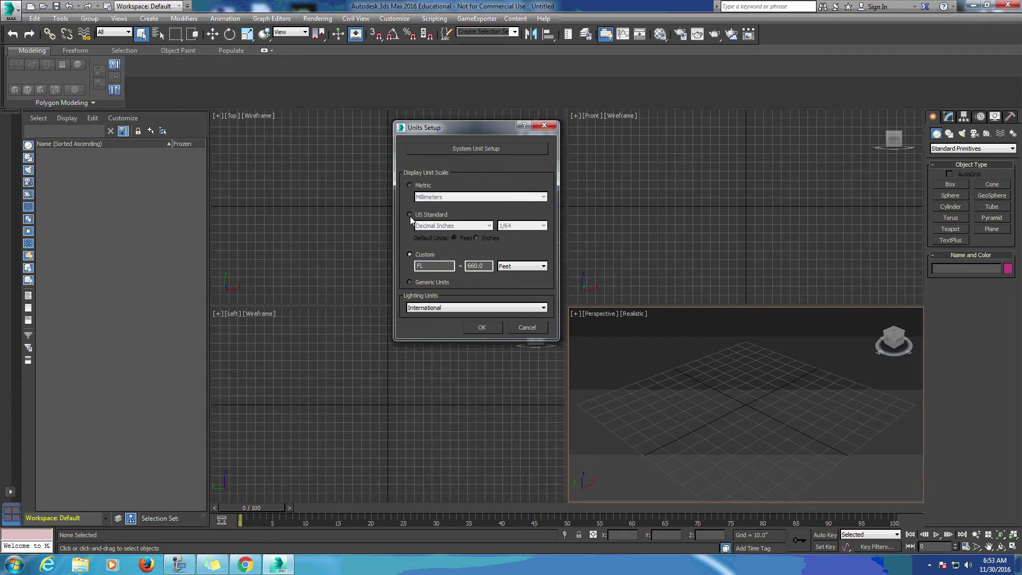
click(410, 185)
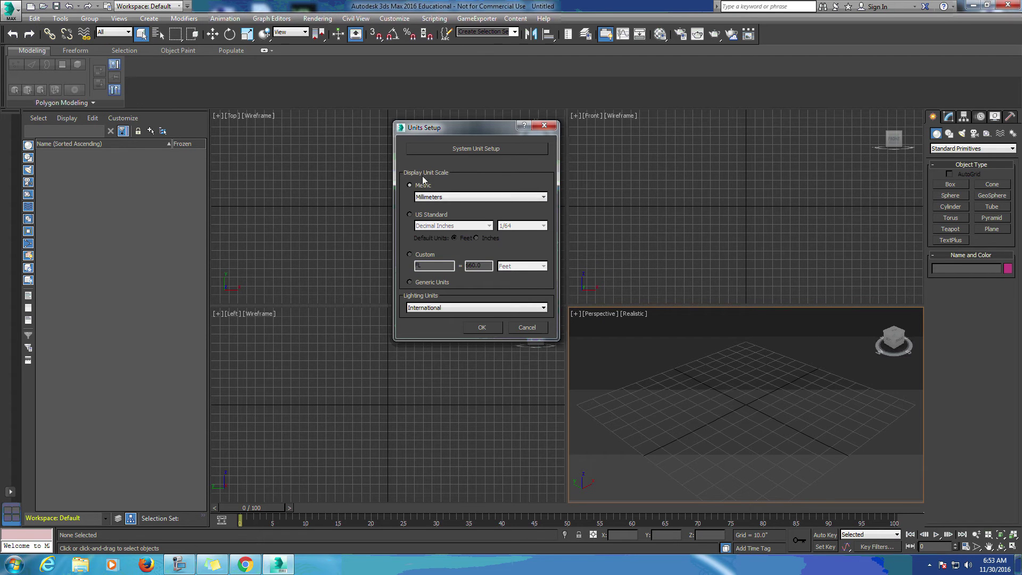
click(442, 197)
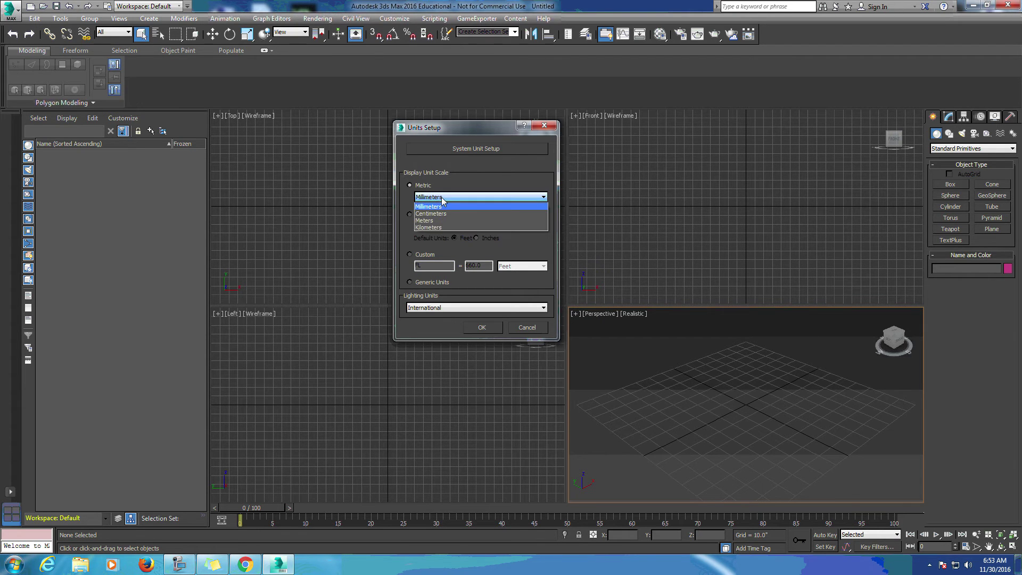
click(444, 208)
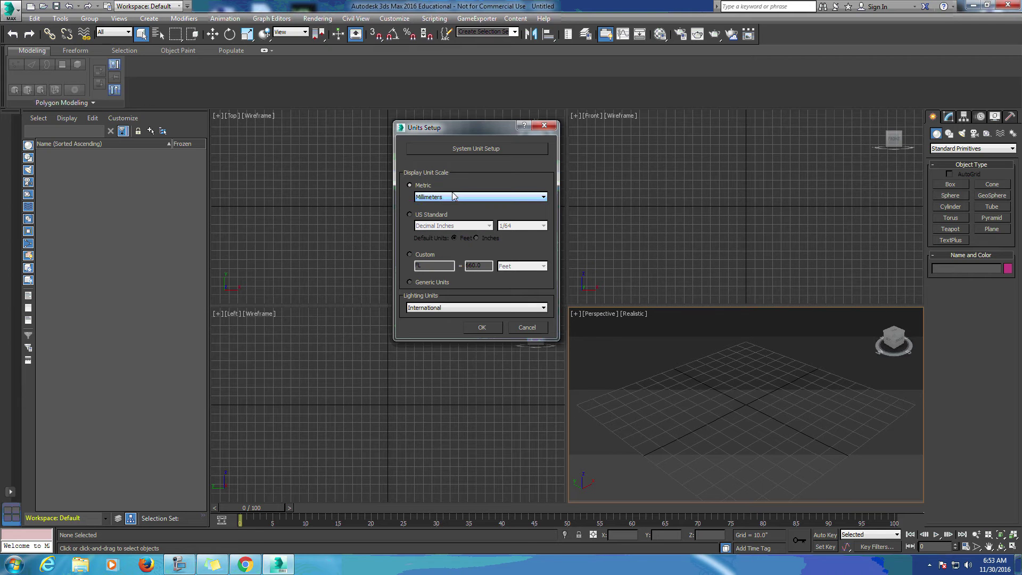
- Apply millimetre units and draw Box001, about 2126 × 3029.639 × 1162.892 mm
click(481, 327)
click(963, 184)
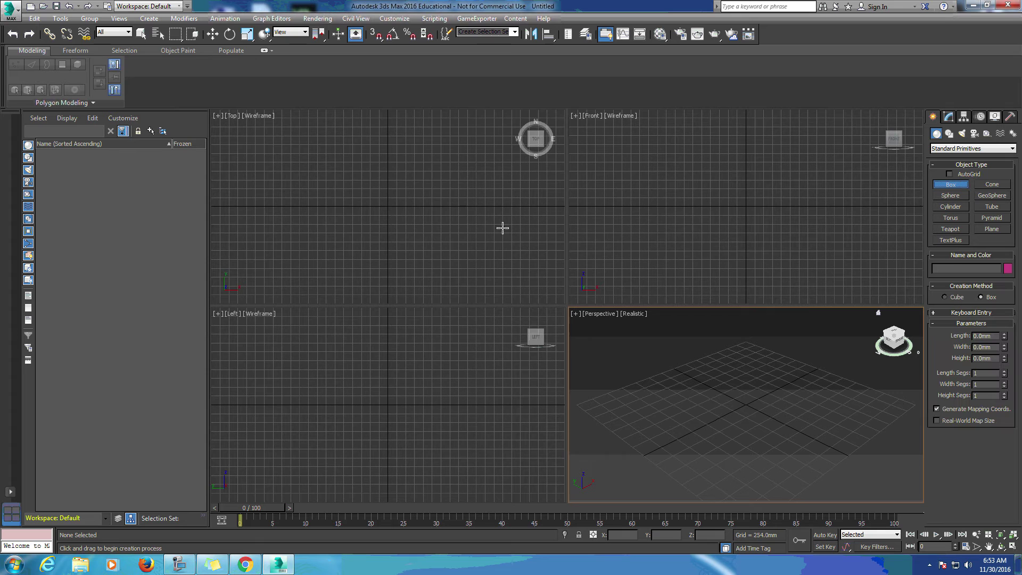
drag(349, 171, 454, 240)
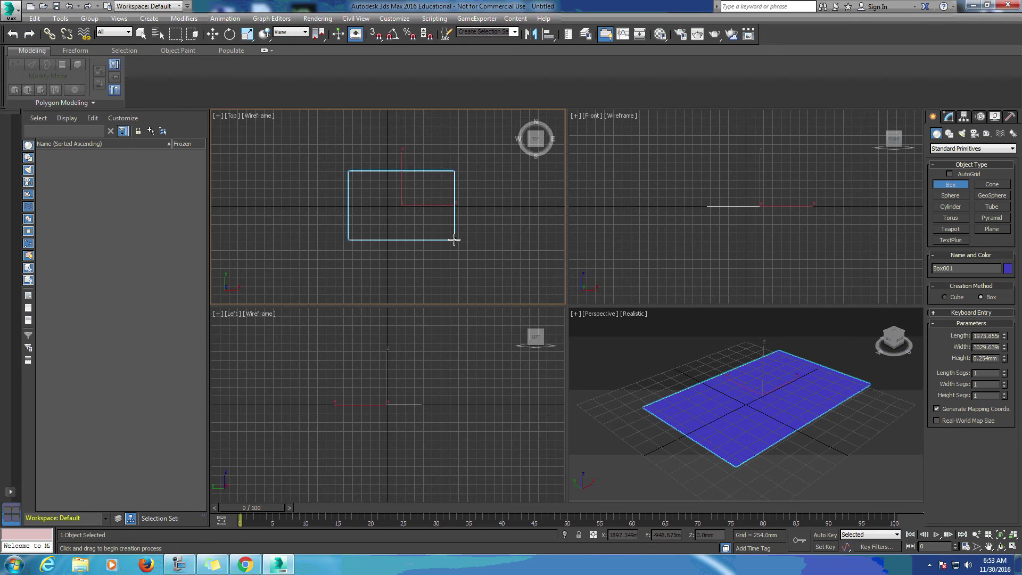
click(451, 205)
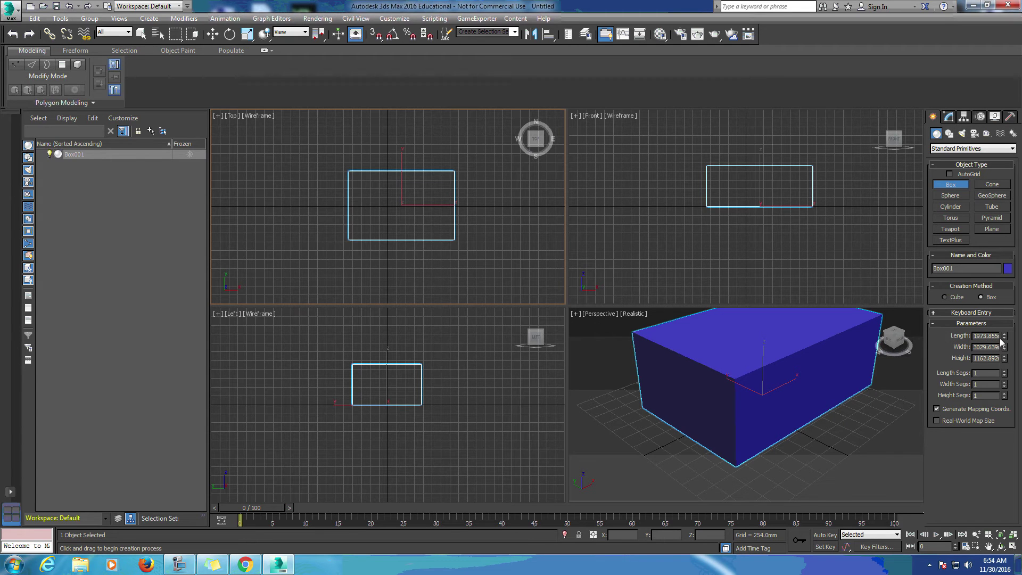
drag(1004, 336, 958, 354)
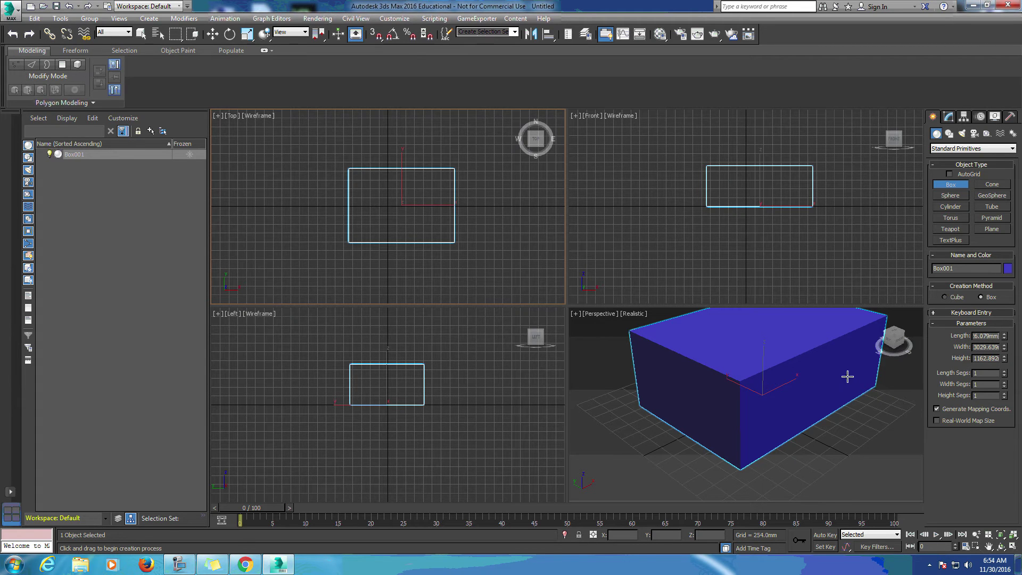
- Scale Box001 with Select and Uniform Scale, ending at 113.172% Y, X and Z 100%
click(247, 35)
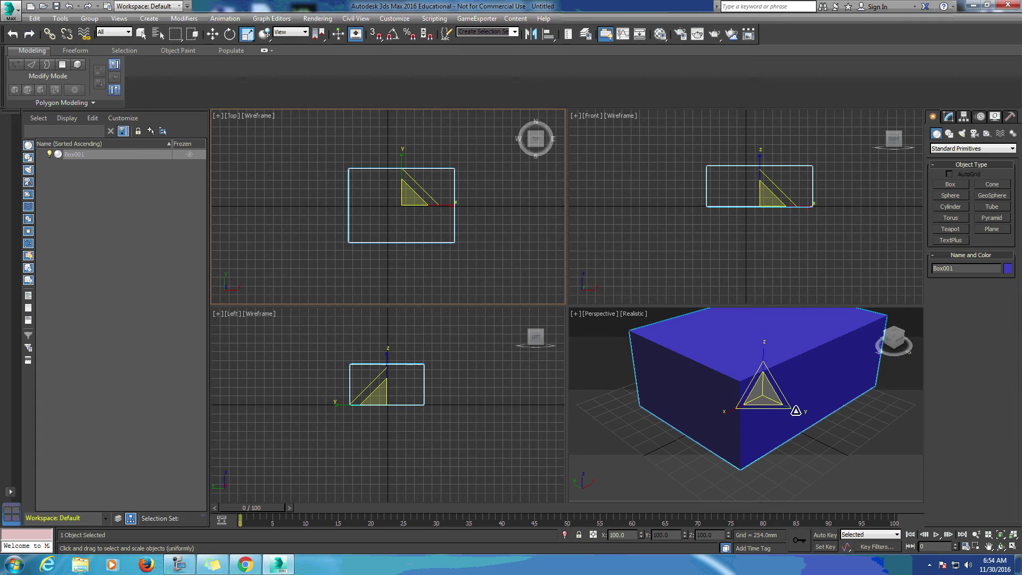
click(796, 410)
drag(811, 419, 755, 475)
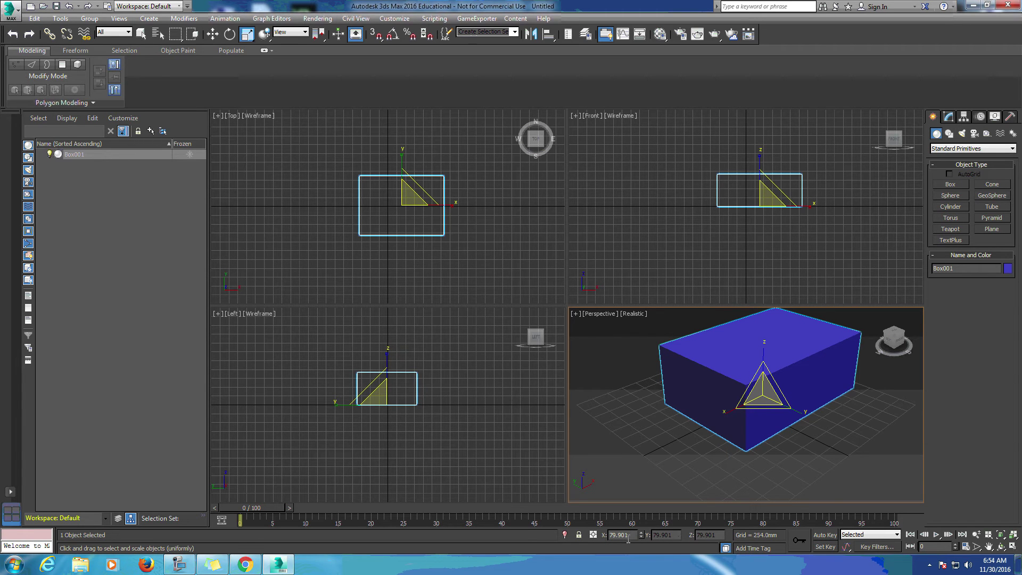
drag(632, 536, 606, 540)
mouse_move(796, 416)
mouse_down()
mouse_move(828, 439)
mouse_move(792, 417)
mouse_up()
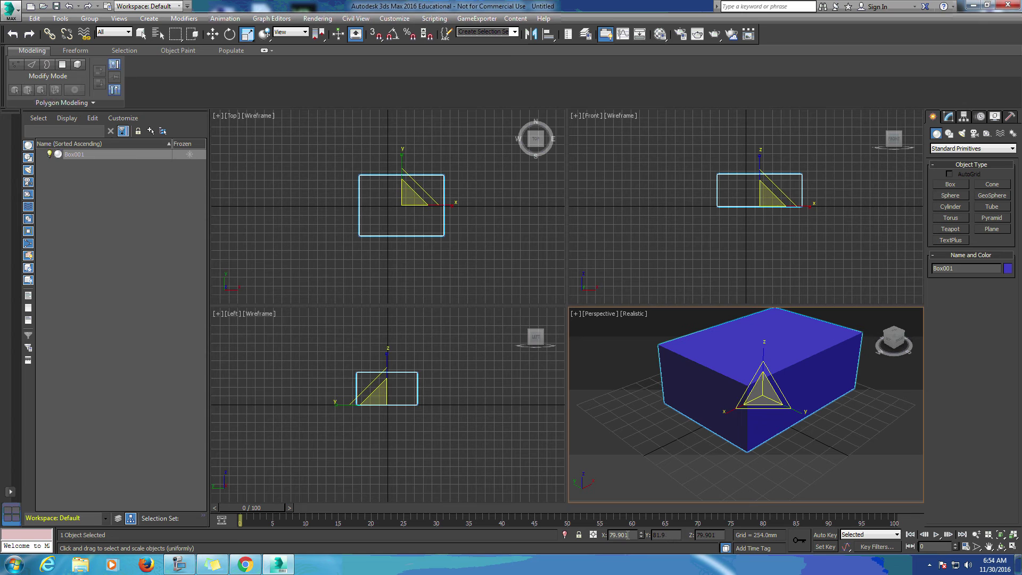
drag(631, 535, 608, 538)
text(100)
key(Return)
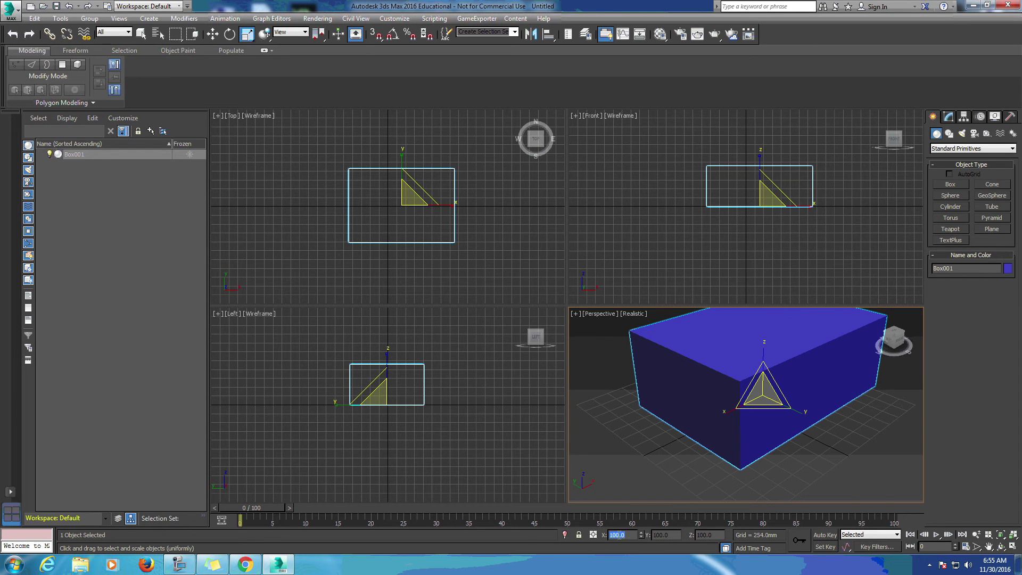
mouse_move(806, 410)
mouse_down()
mouse_move(813, 417)
mouse_move(794, 410)
mouse_move(812, 418)
mouse_move(794, 414)
mouse_move(808, 418)
mouse_up()
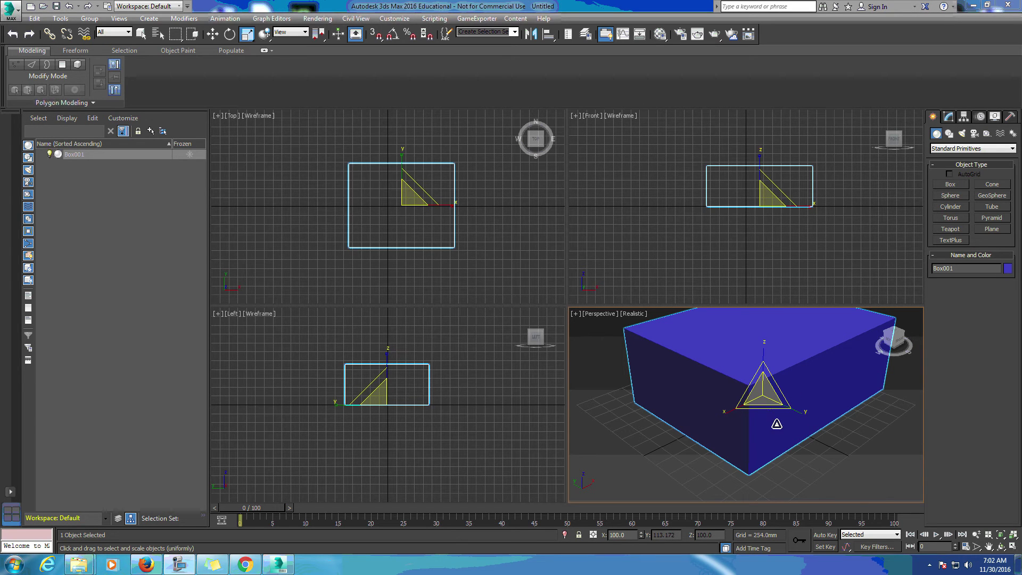
- Delete Box001 and window-select all 41 parts of the Lamborghini
click(141, 34)
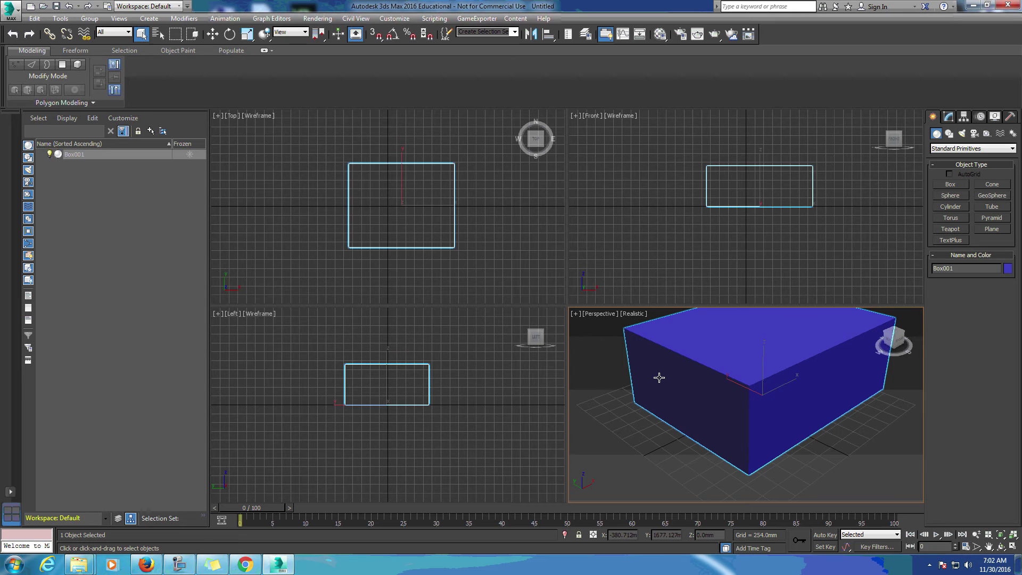
key(Delete)
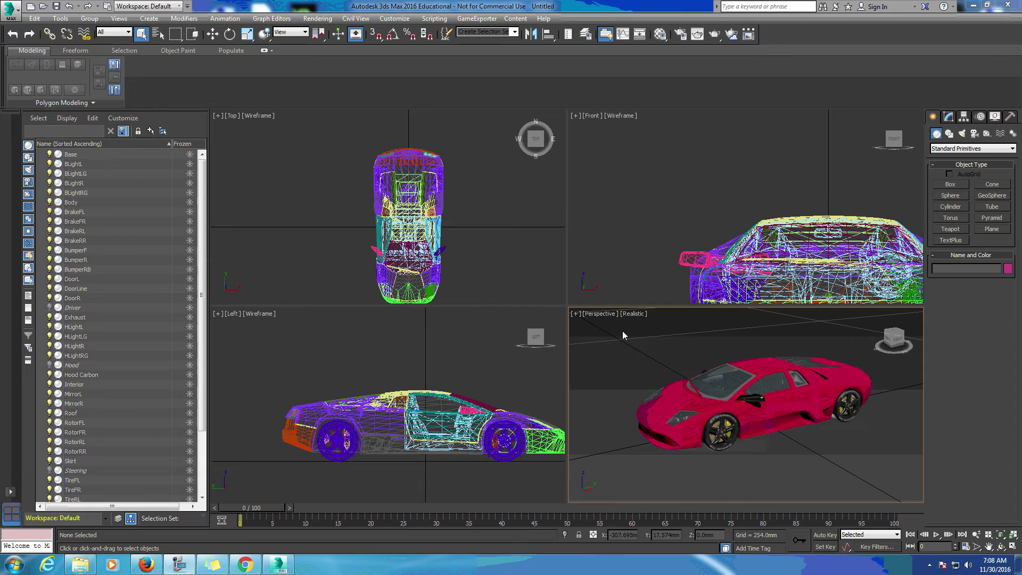
drag(623, 334, 878, 483)
- Group the selected car parts as Group001, collapse it in Scene Explorer, and deselect
click(86, 19)
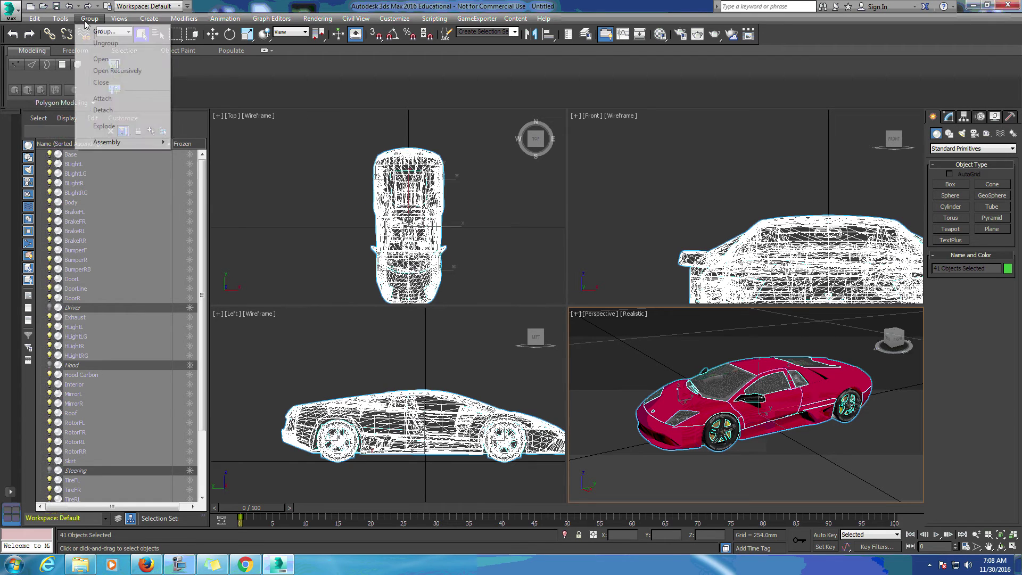
click(96, 32)
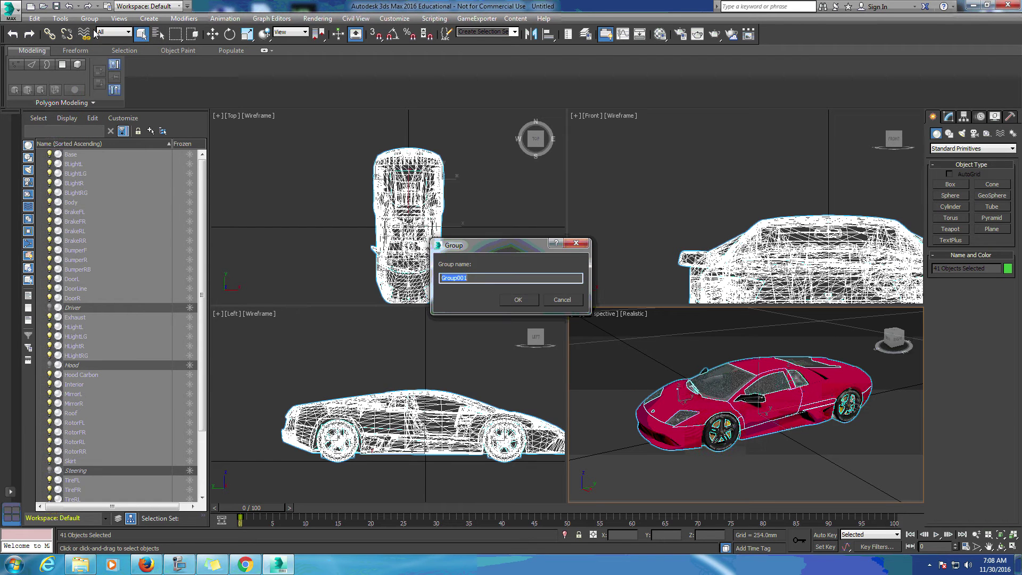
click(518, 299)
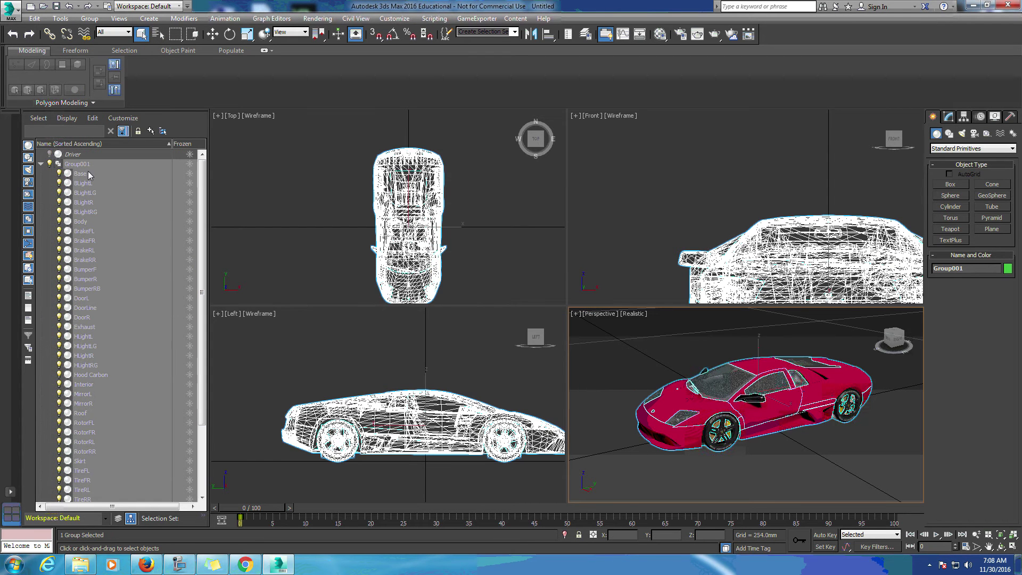
click(41, 164)
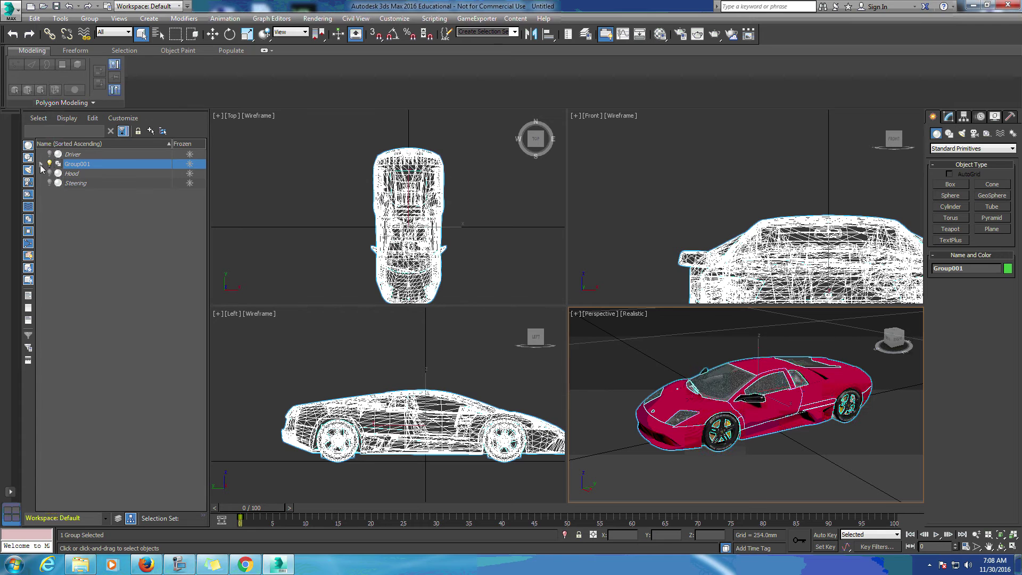
click(788, 463)
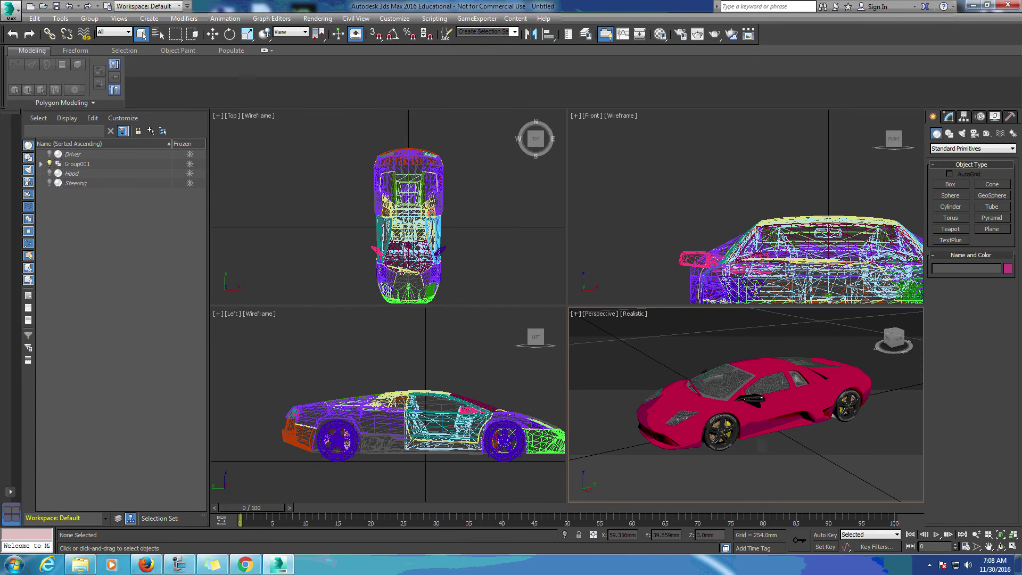
- Open the Scale Transform Type-In and place the Notepad dimensions note beside the car
right_click(784, 405)
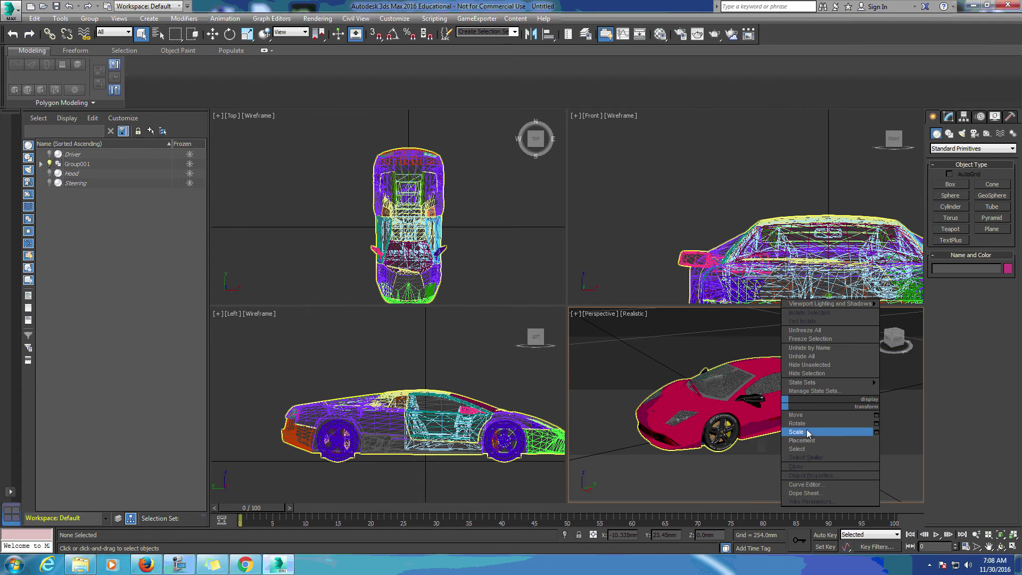
click(876, 431)
drag(498, 238, 576, 279)
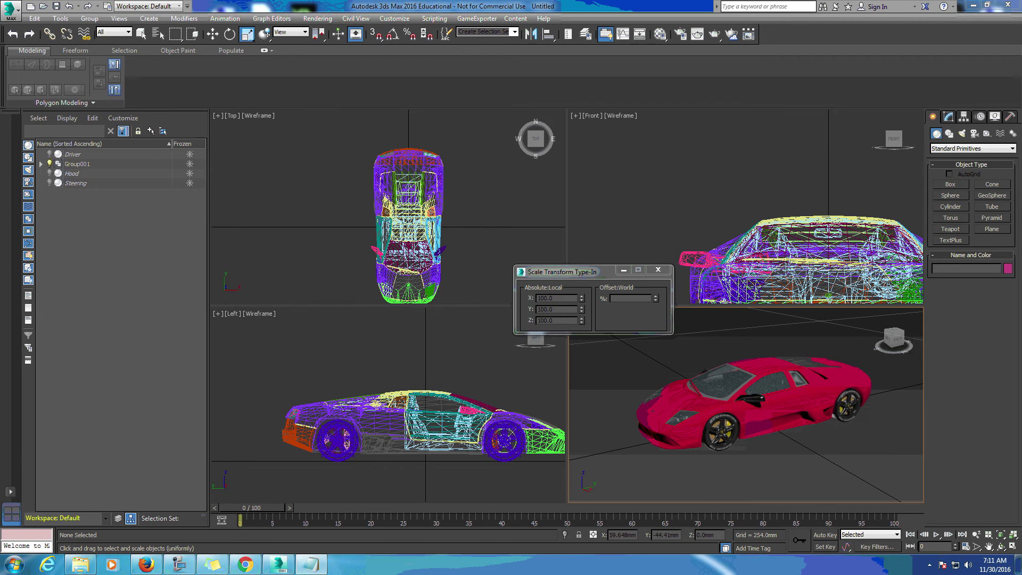
key(alt+Tab)
drag(939, 332, 742, 377)
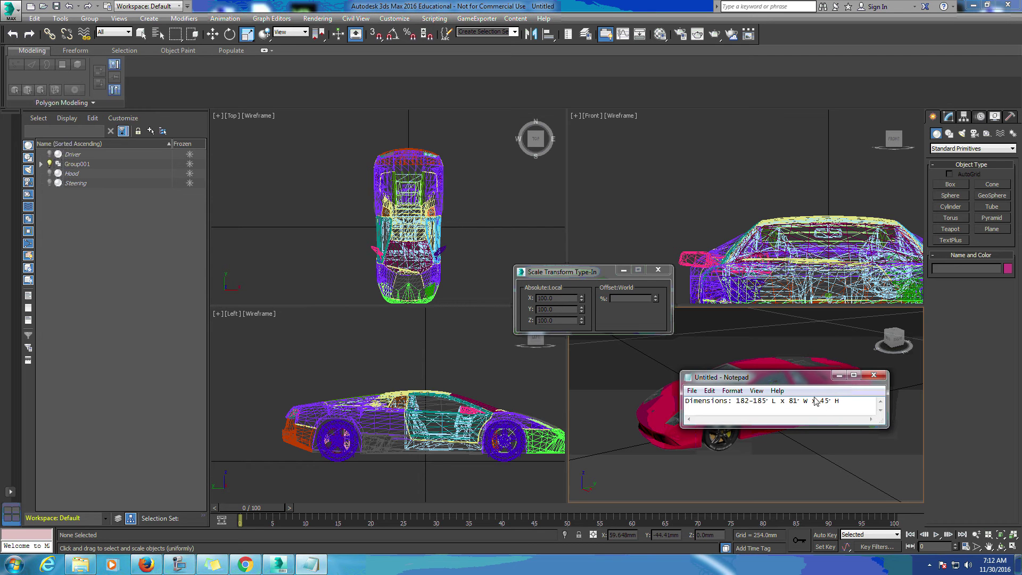
- Minimize the Notepad note and open the Measure utility from the Utilities panel
click(839, 375)
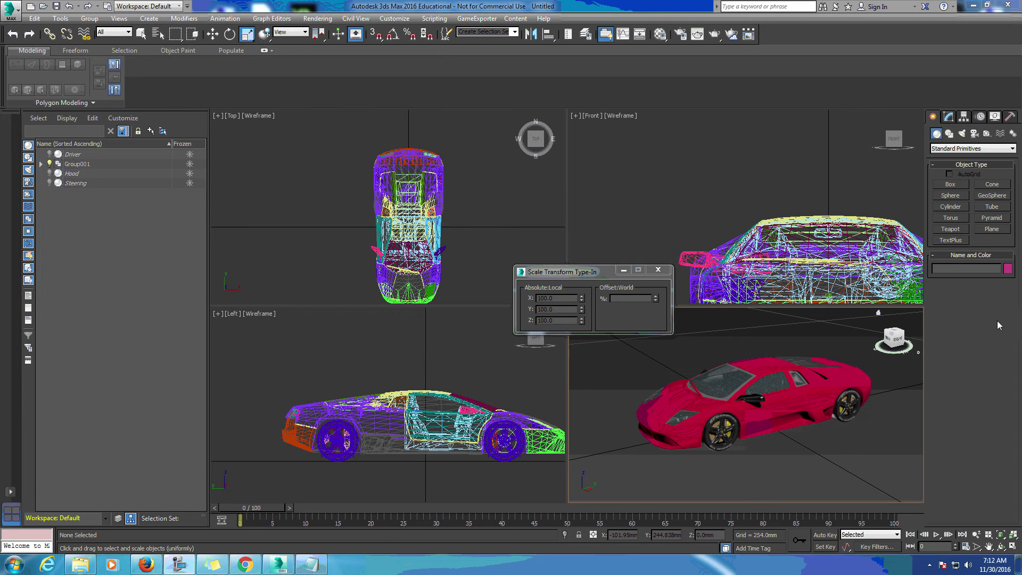
click(1011, 118)
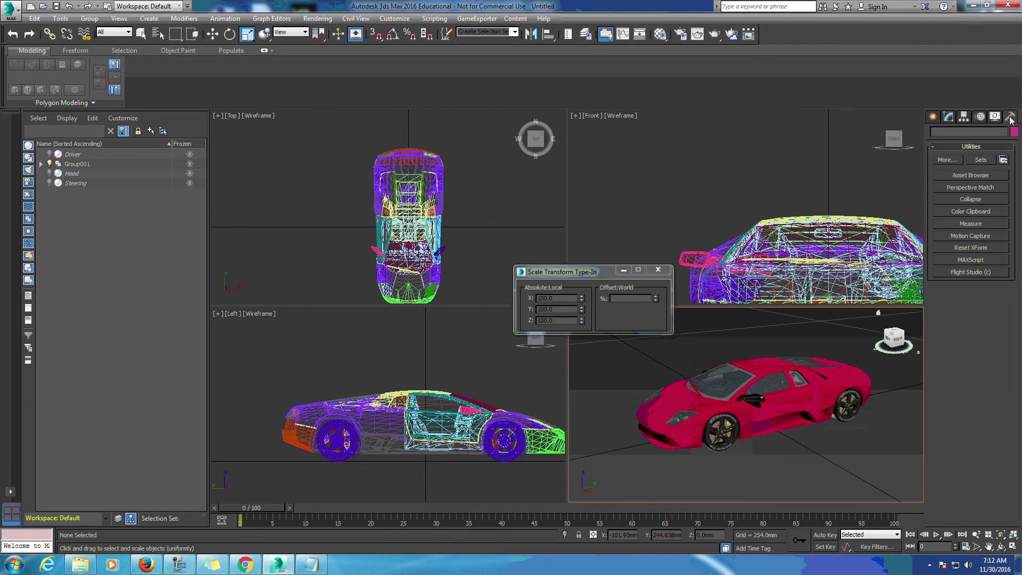
click(969, 224)
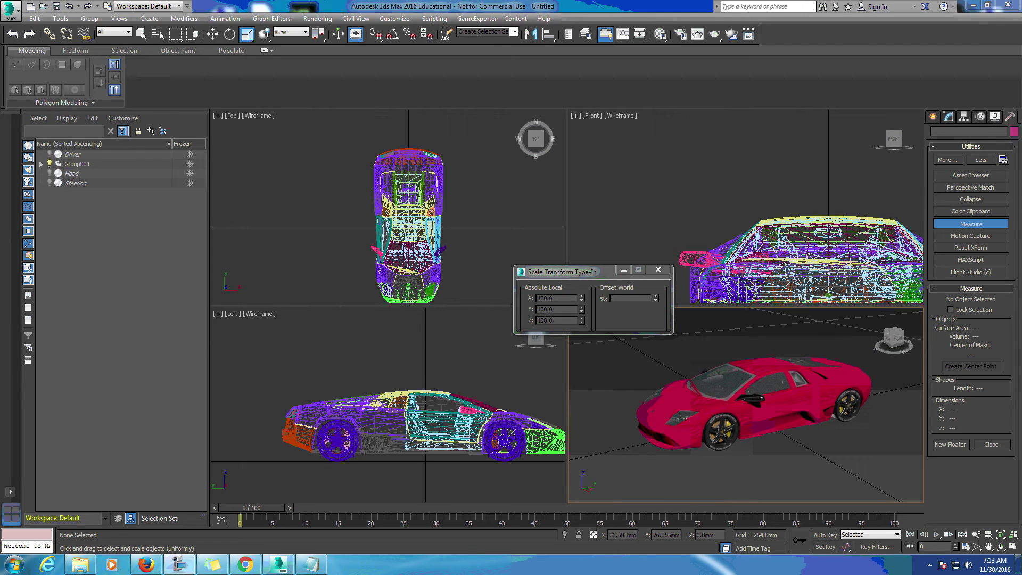
- Set the display units to US Standard Decimal Inches in Units Setup
click(385, 22)
click(403, 157)
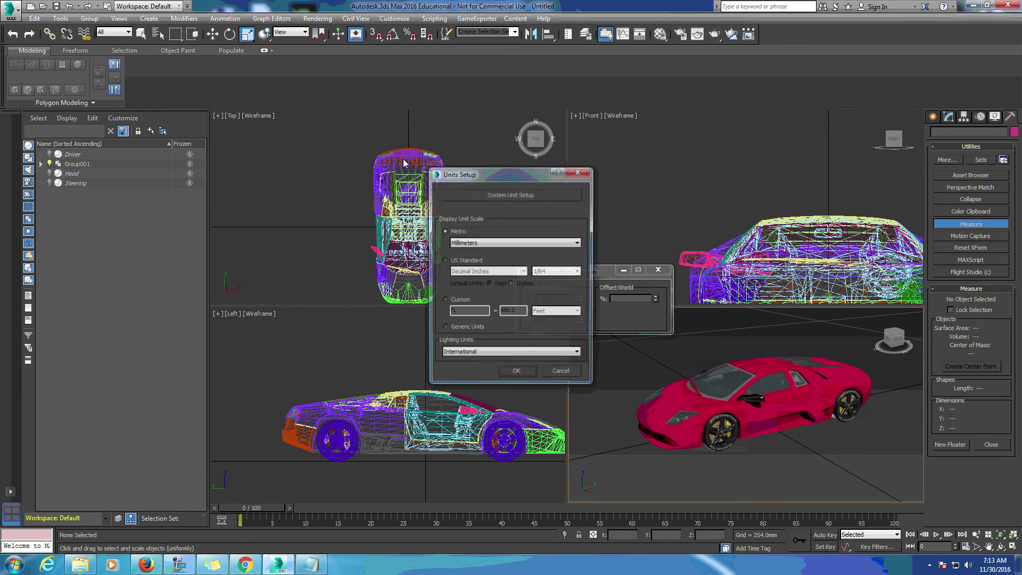
click(444, 261)
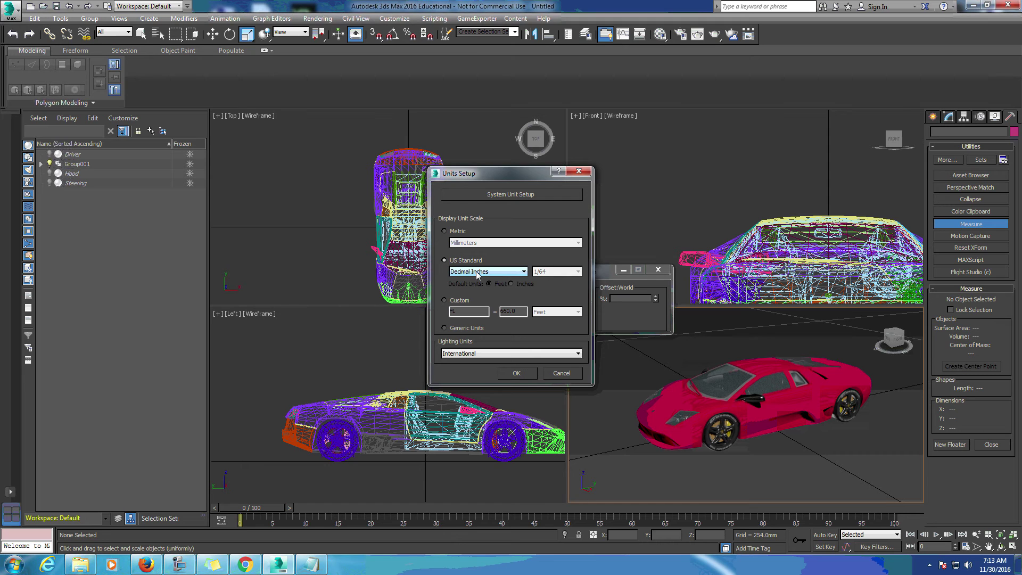
click(477, 273)
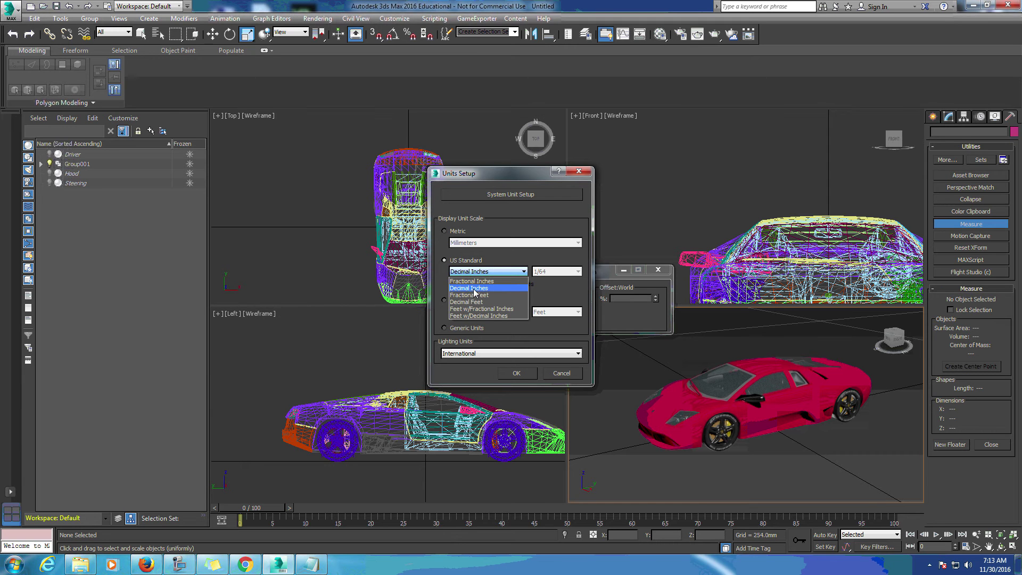
click(474, 288)
click(516, 373)
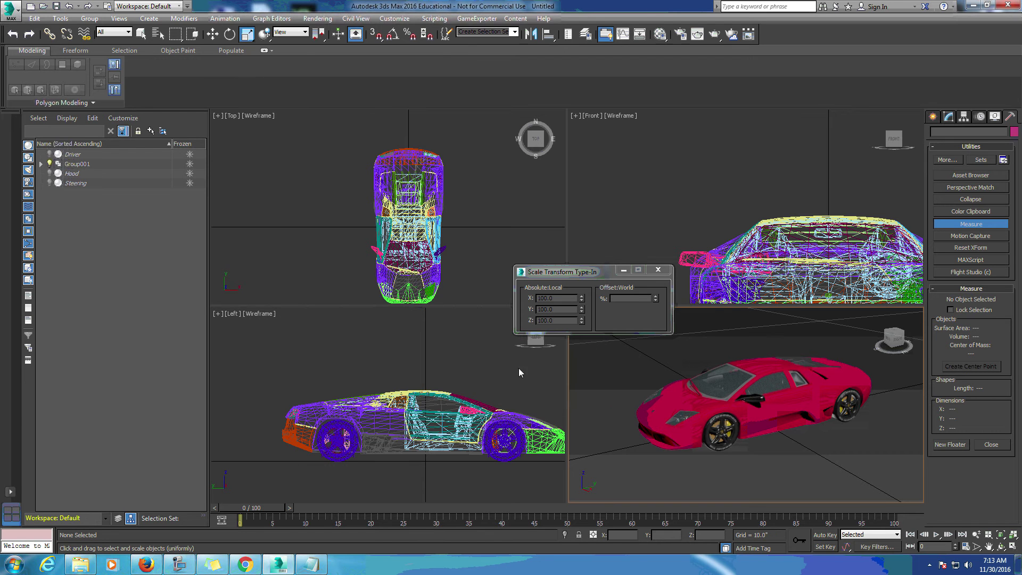
- Select Group001 to read its size, 2.186 × 4.606 × 1.138 inches, and collapse it
click(684, 411)
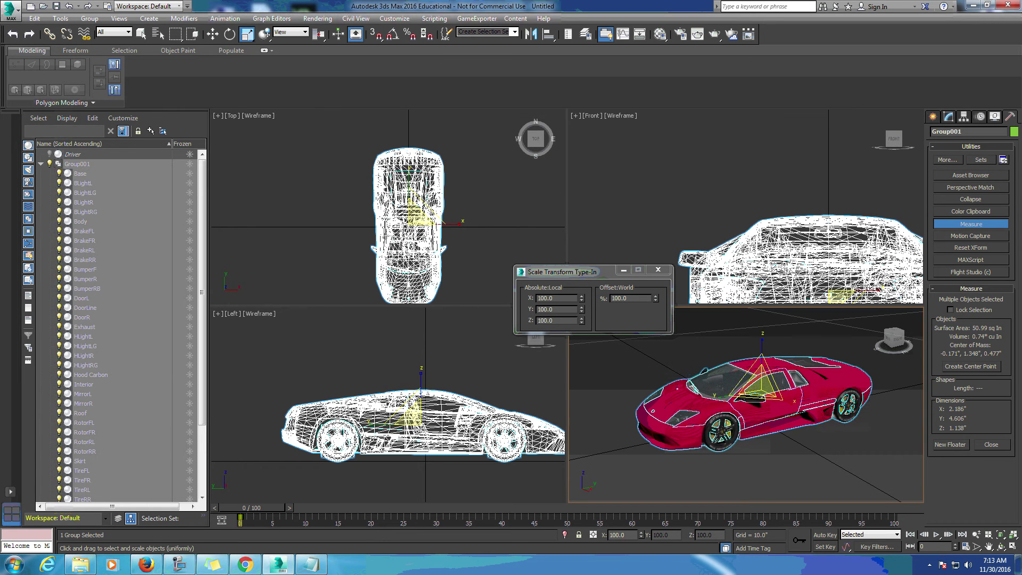
click(40, 164)
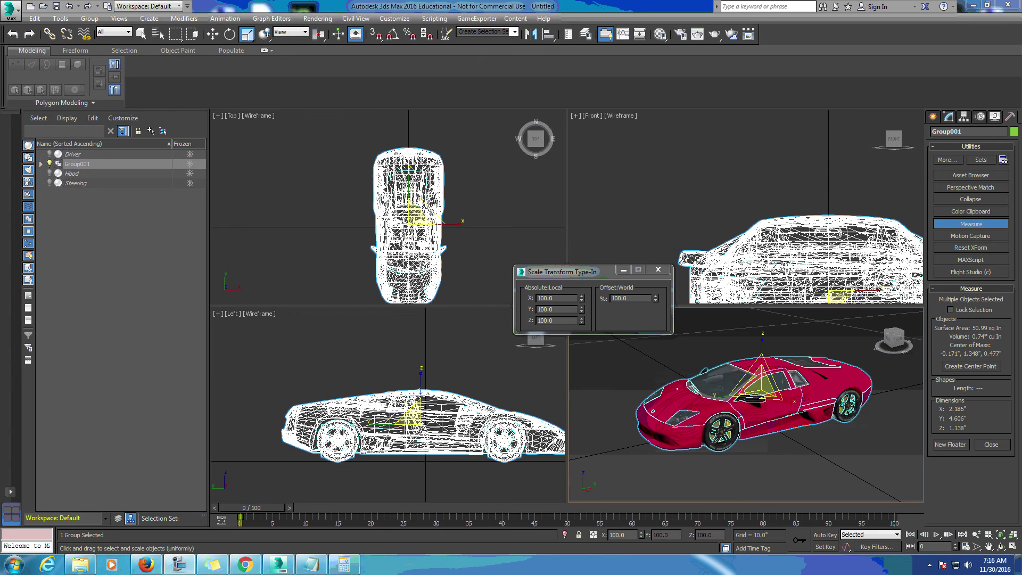
- Place the dimensions note over the viewport, enlarge it, and write the proportion 4.606/100 = 182/x
click(310, 563)
drag(1006, 381, 672, 388)
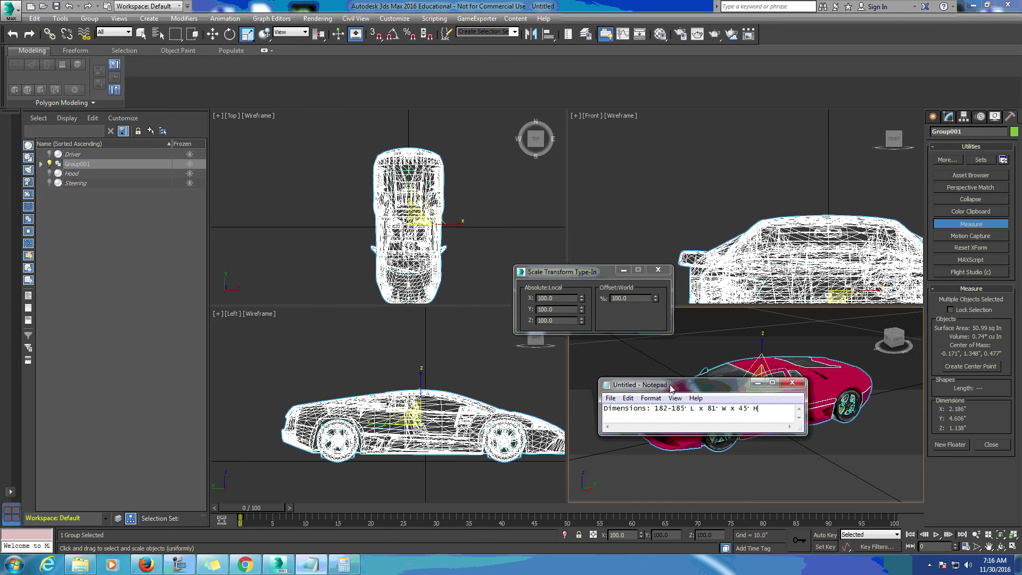
drag(692, 434, 691, 463)
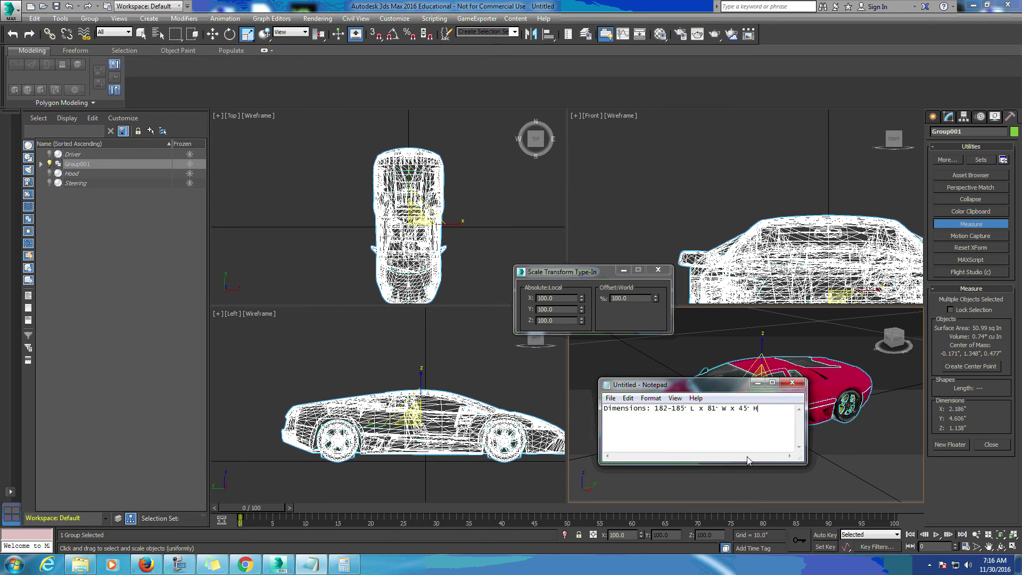
key(Return)
text(4.606/100 =)
text(182/x)
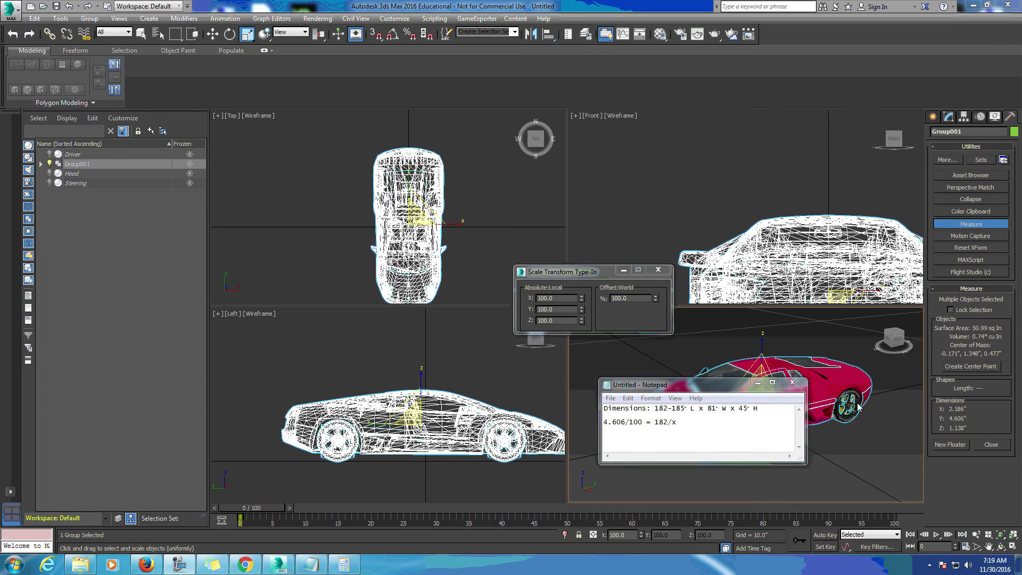
click(684, 426)
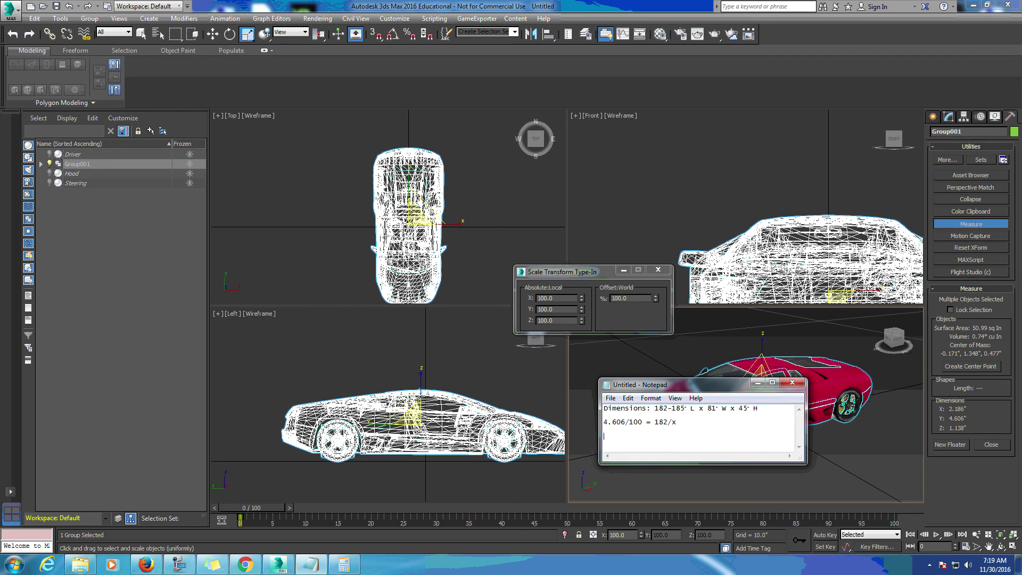
- Add the scale factor calculation 182 / 4.606 = 39.51 to the note
click(878, 313)
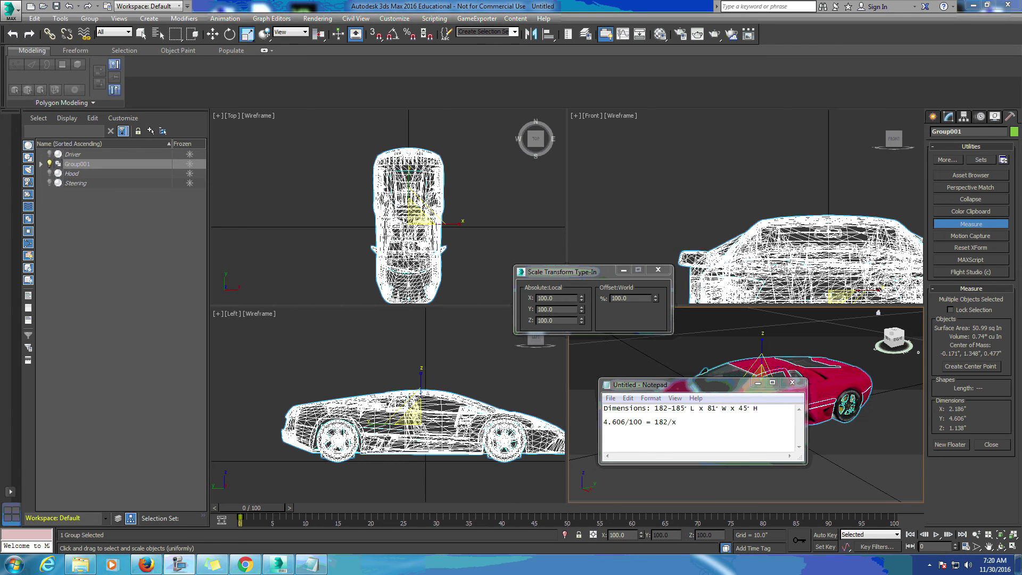
click(618, 437)
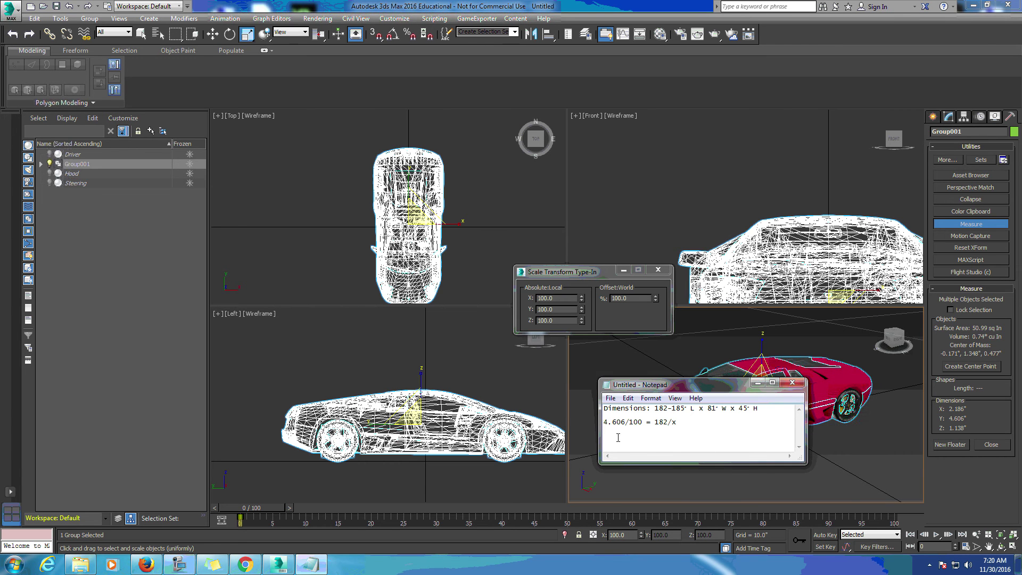
text(182 / 4.606)
text(= 39.51)
- Complete the proportion line with the solved value x=3951.37
drag(681, 422, 603, 422)
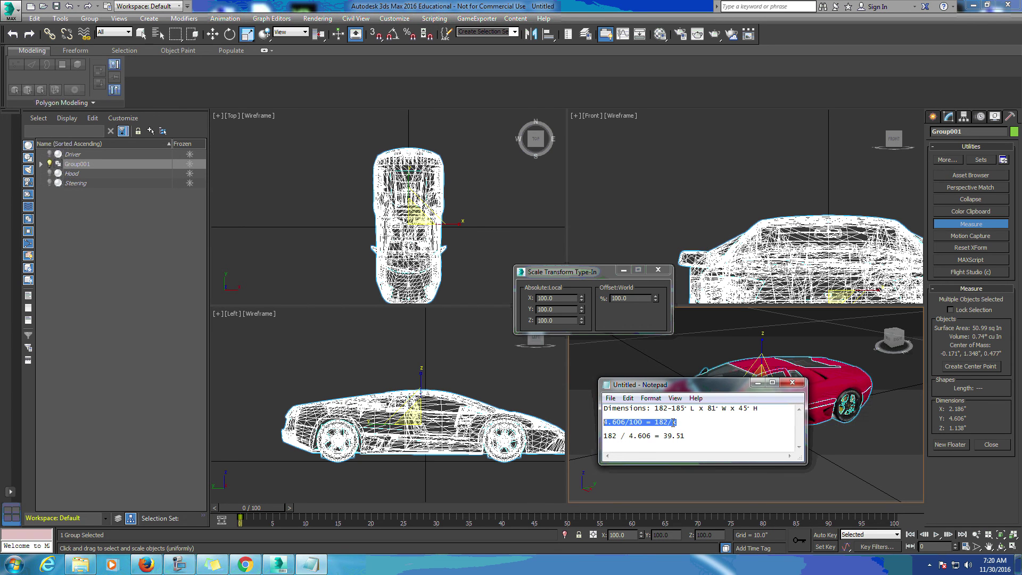
click(689, 422)
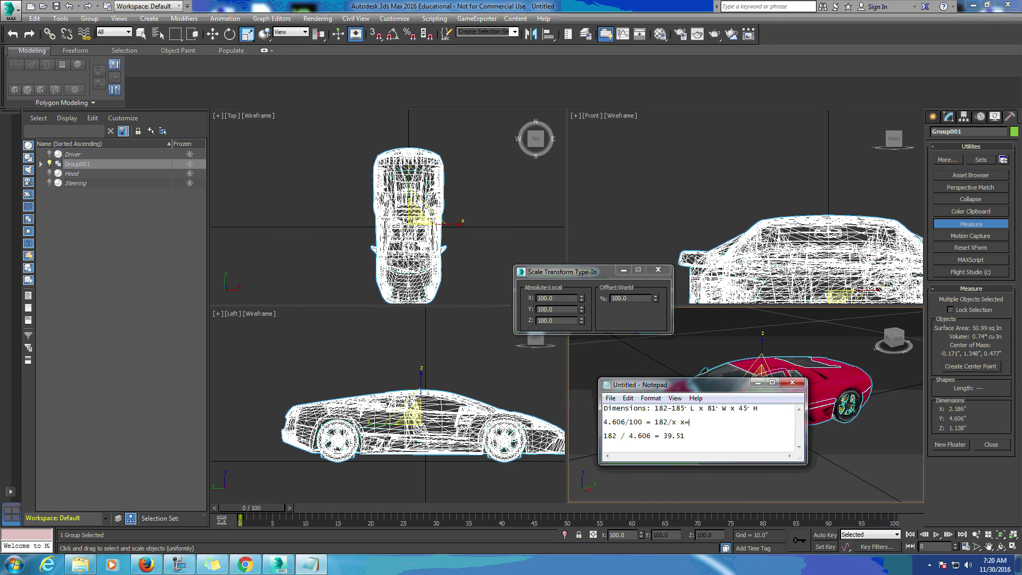
text(3951.37)
- Minimize the Notepad notes and zoom and pan the Perspective view toward the car group
click(311, 564)
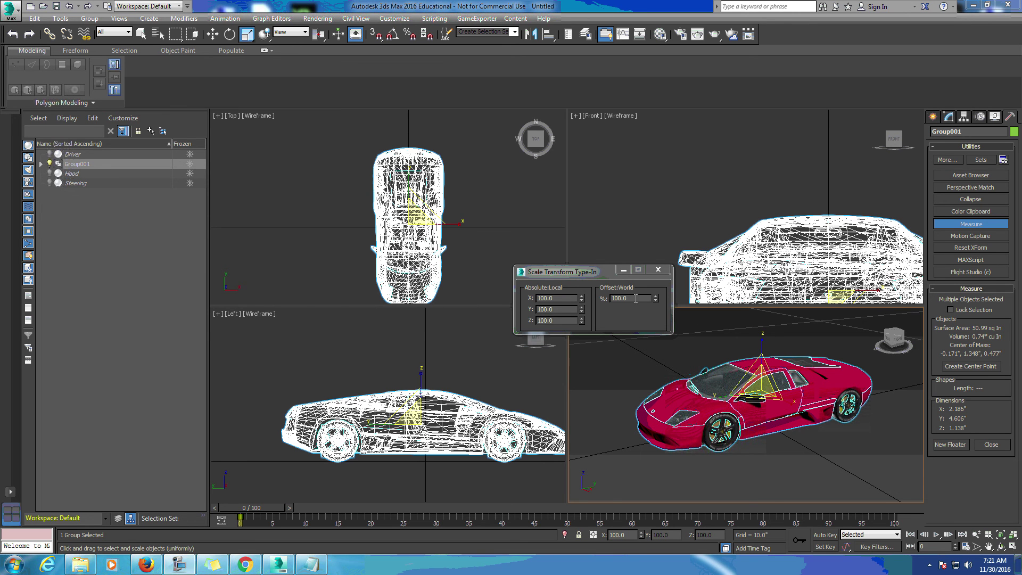
click(595, 280)
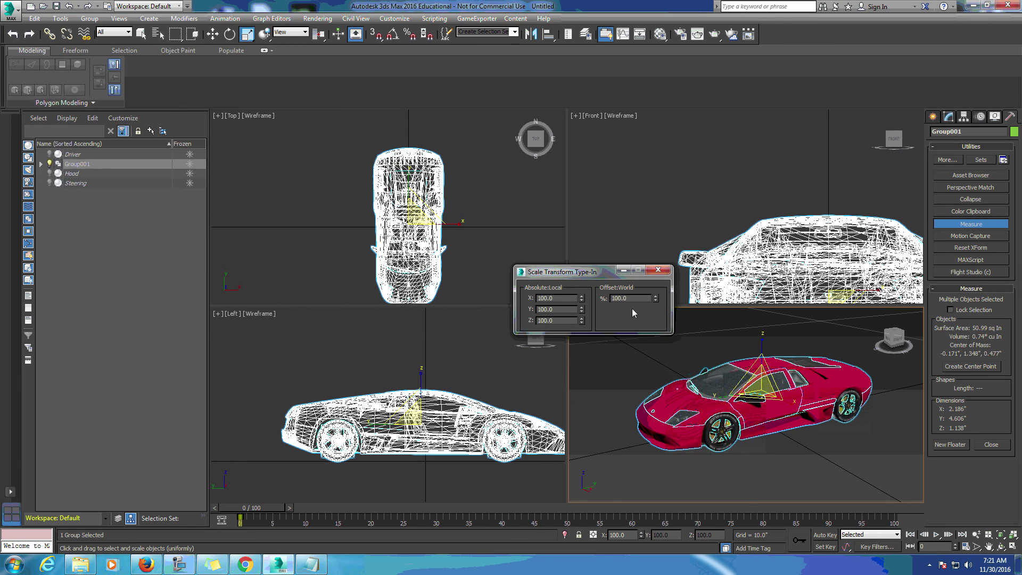
scroll(740, 367, down, 10)
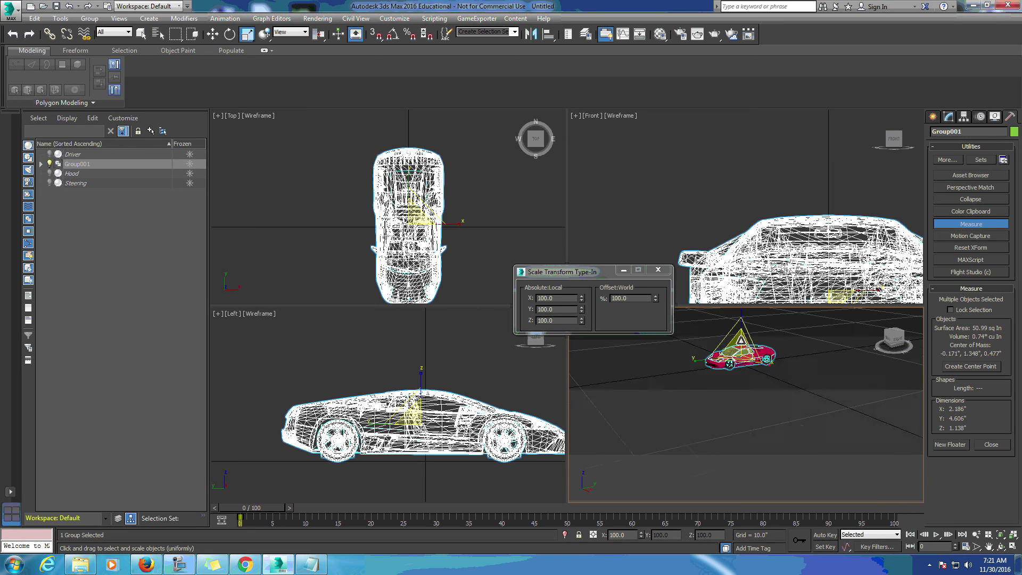
scroll(748, 383, down, 5)
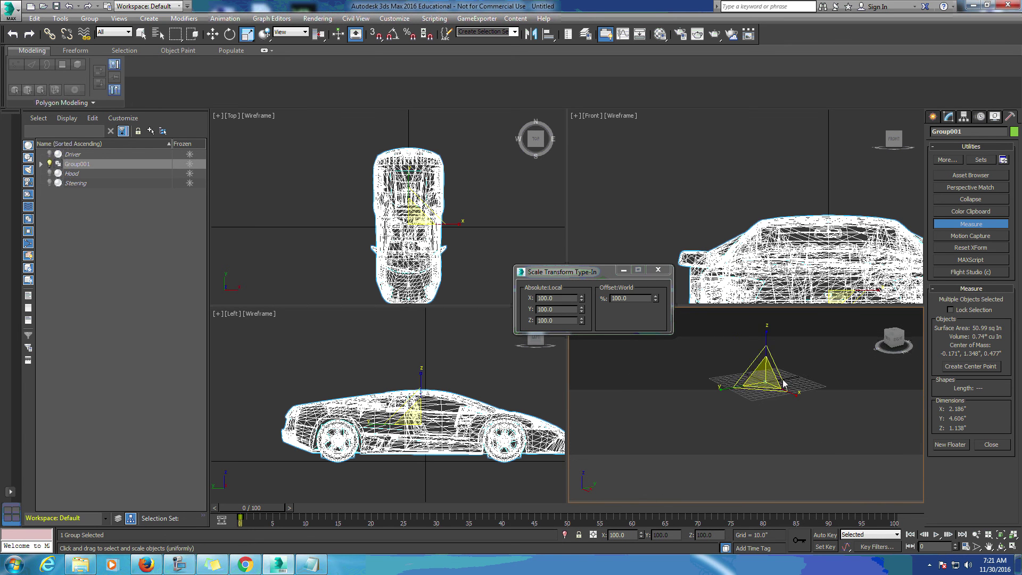
middle_drag(748, 383, 792, 384)
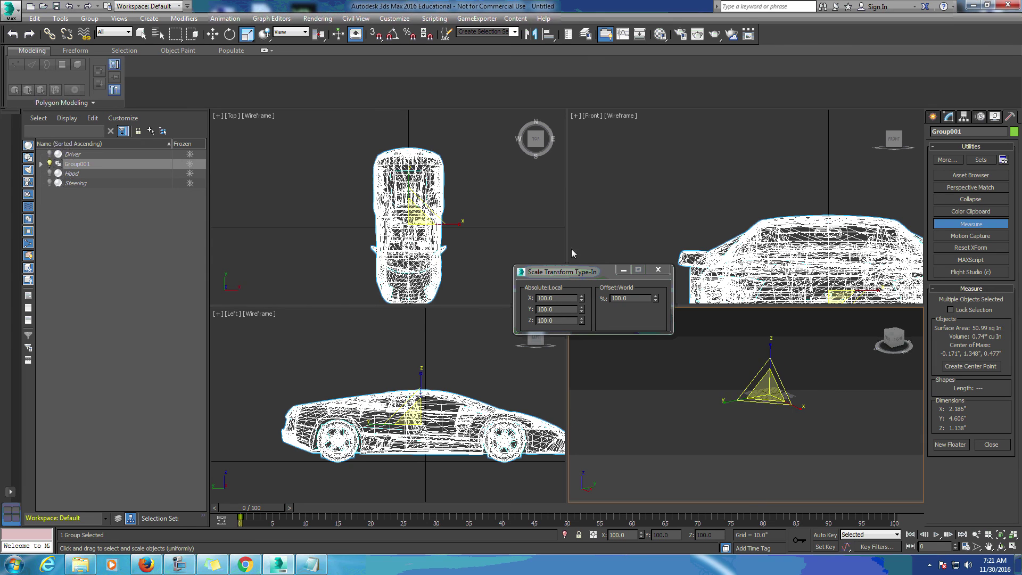
- Reselect Group001 with plain object selection and close the Transform Type-In dialog
click(141, 33)
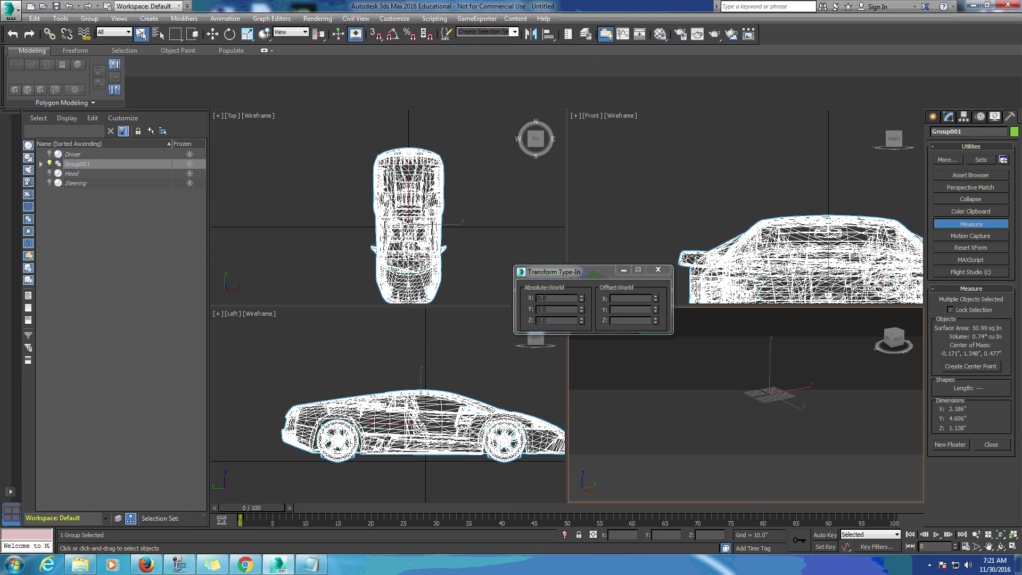
click(769, 392)
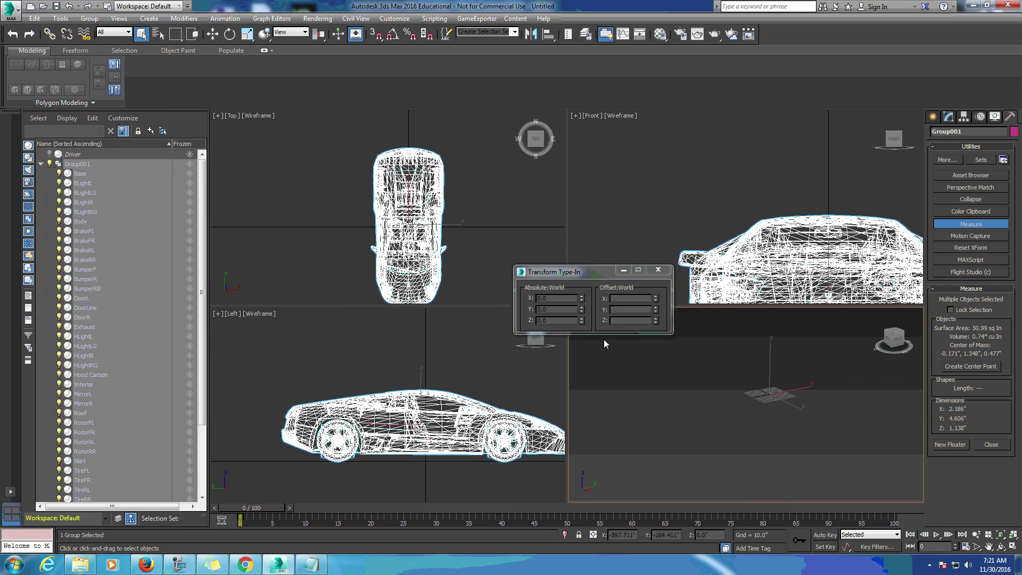
click(40, 164)
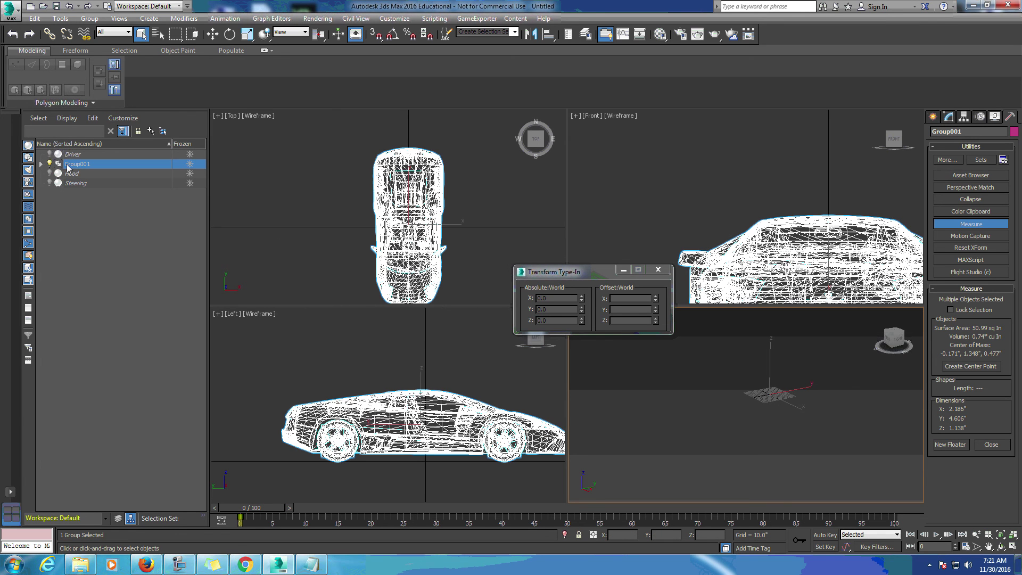
scroll(774, 410, up, 5)
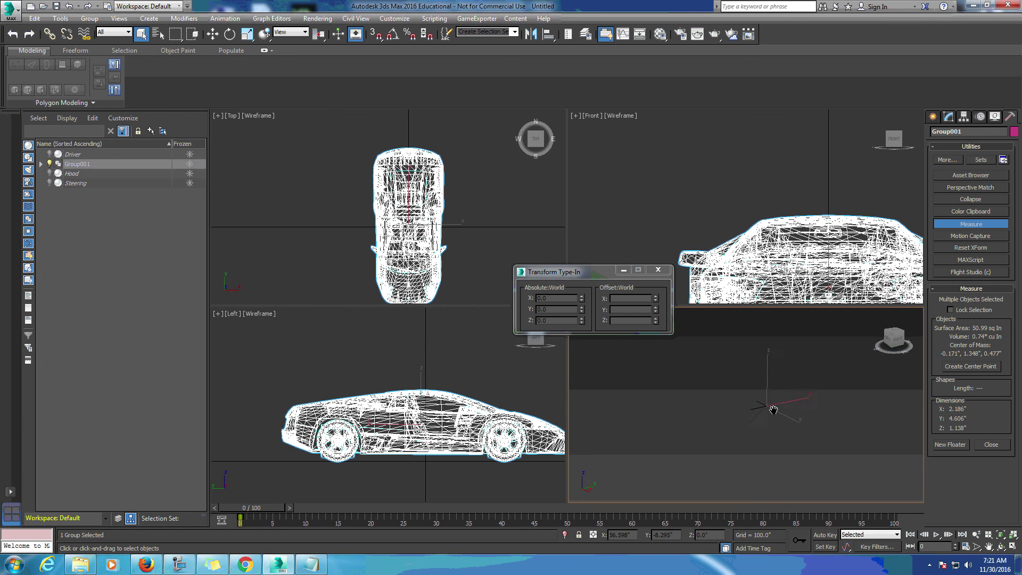
scroll(784, 415, down, 6)
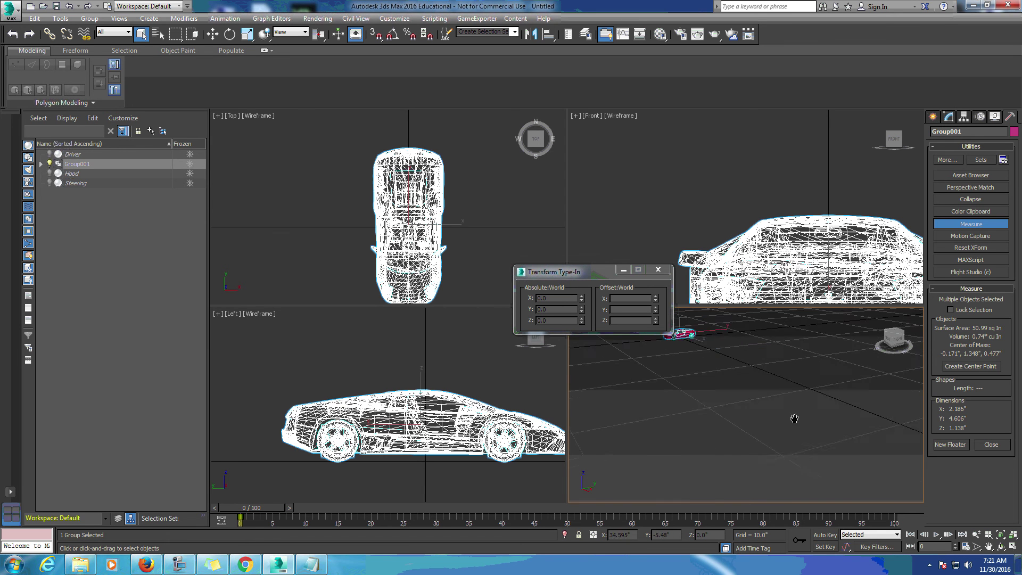
click(720, 391)
click(715, 370)
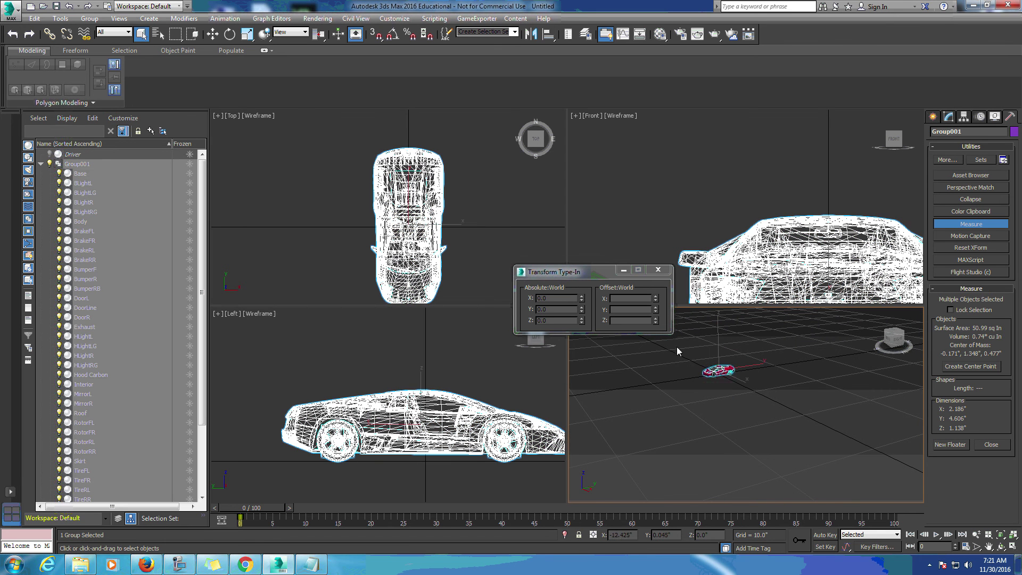
click(658, 269)
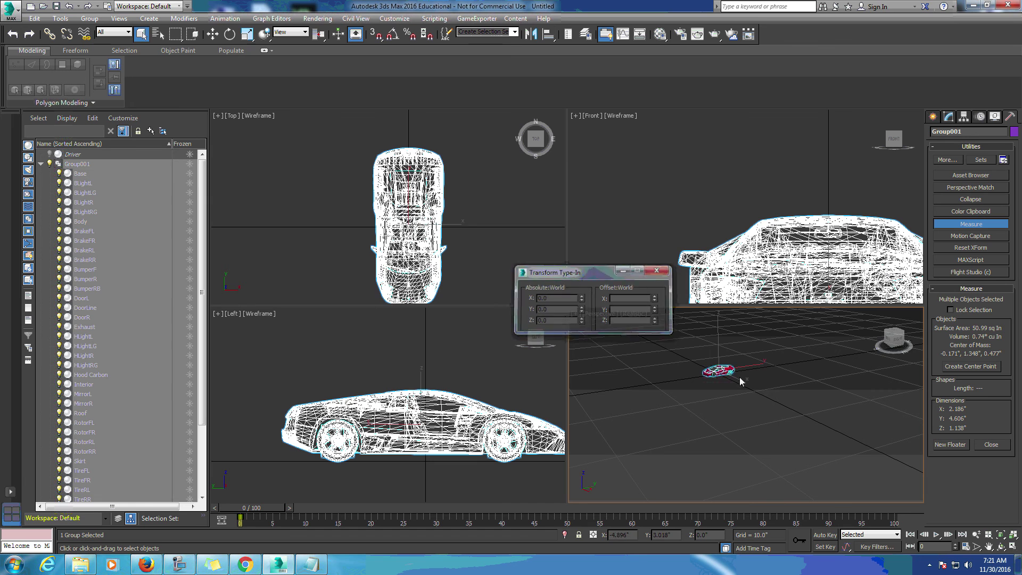
- Scale Group001 uniformly to 3951% through the Scale Transform Type-In Offset % field
right_click(715, 368)
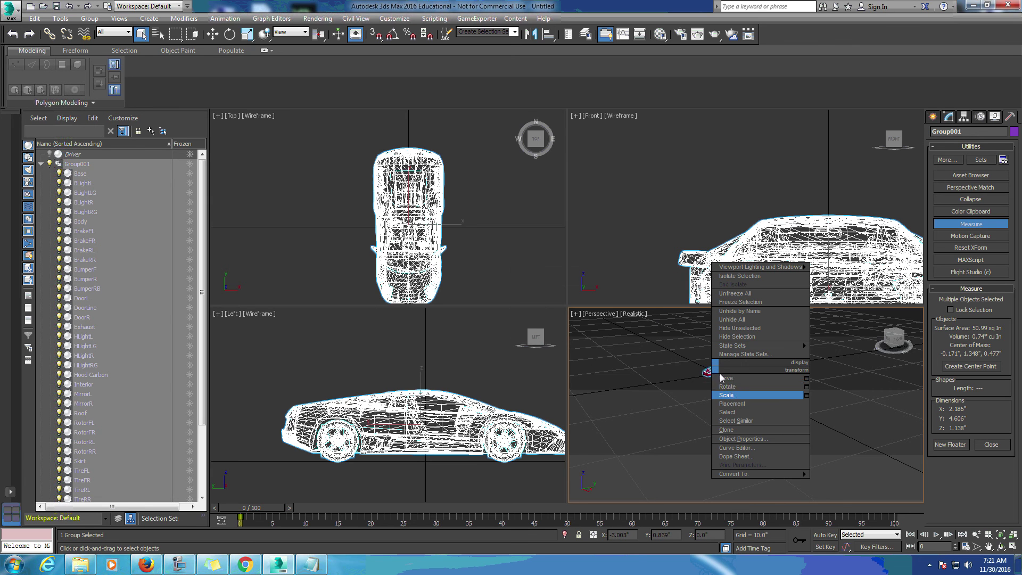
click(800, 393)
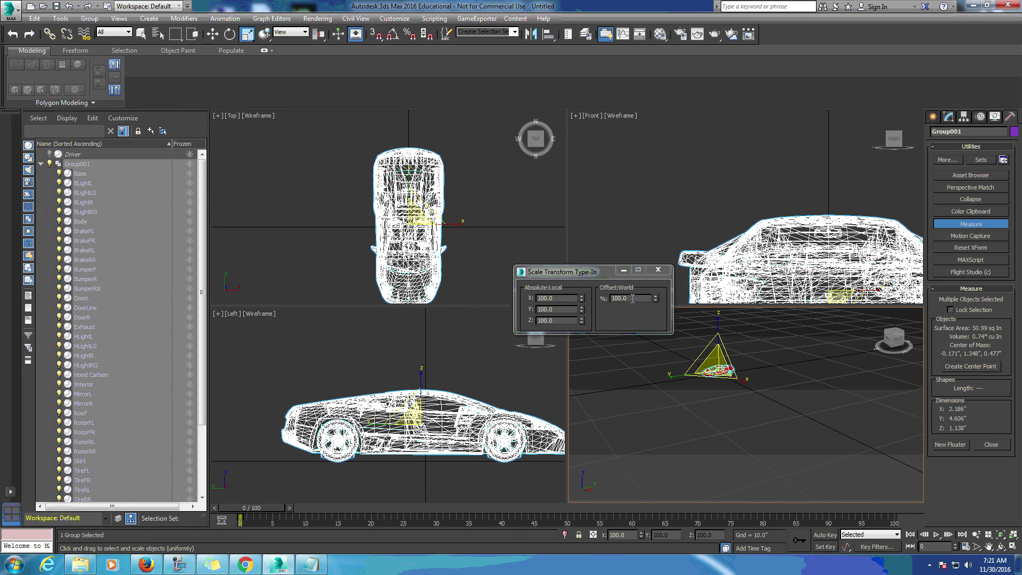
click(612, 298)
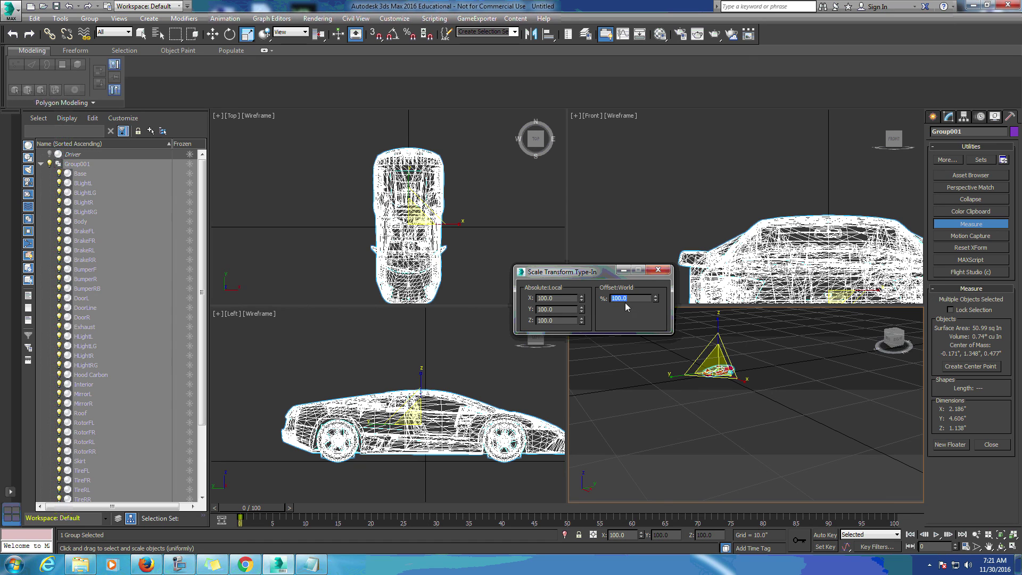
text(3951)
key(Return)
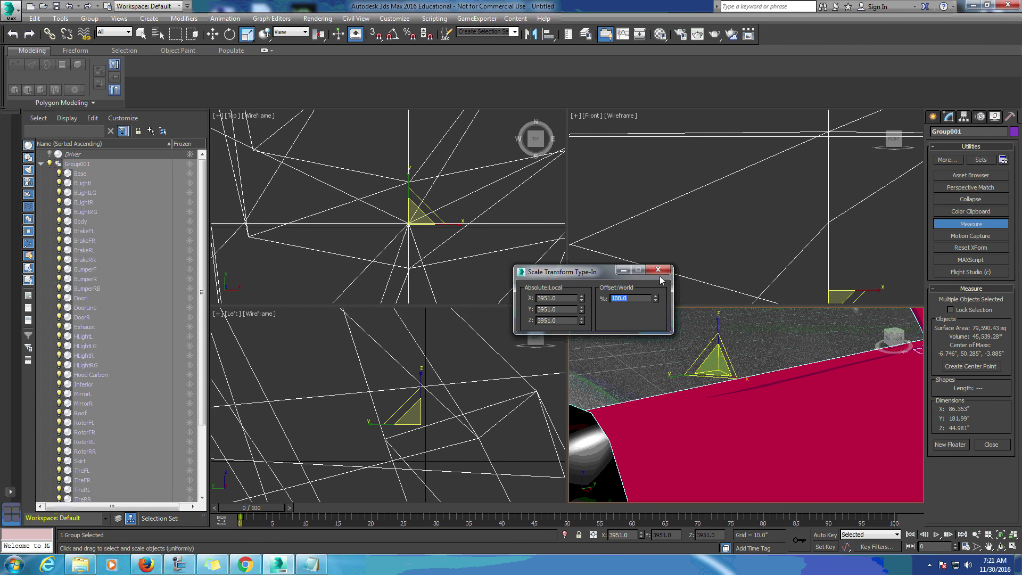
click(658, 270)
scroll(746, 394, down, 10)
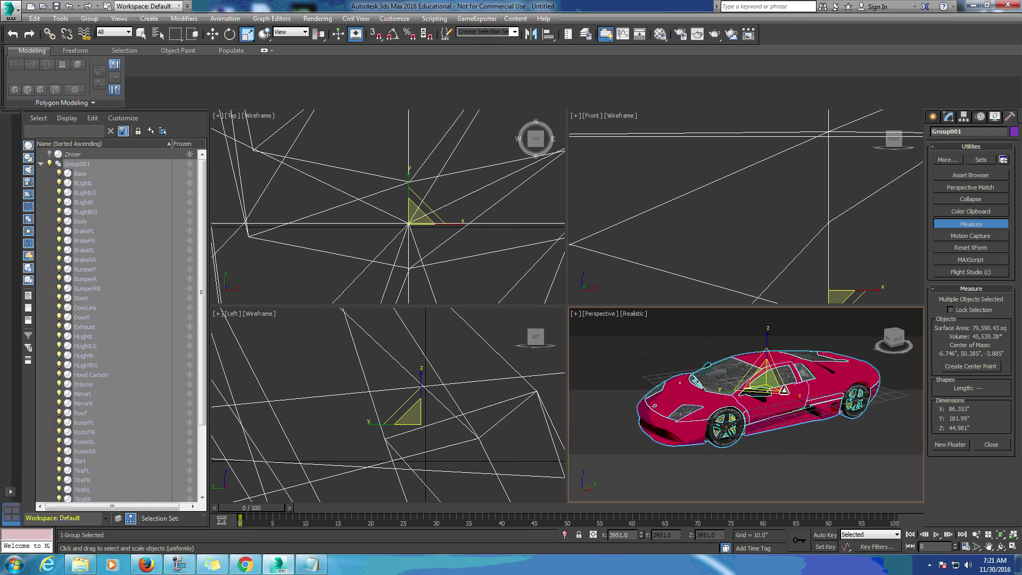
middle_drag(894, 396, 877, 426)
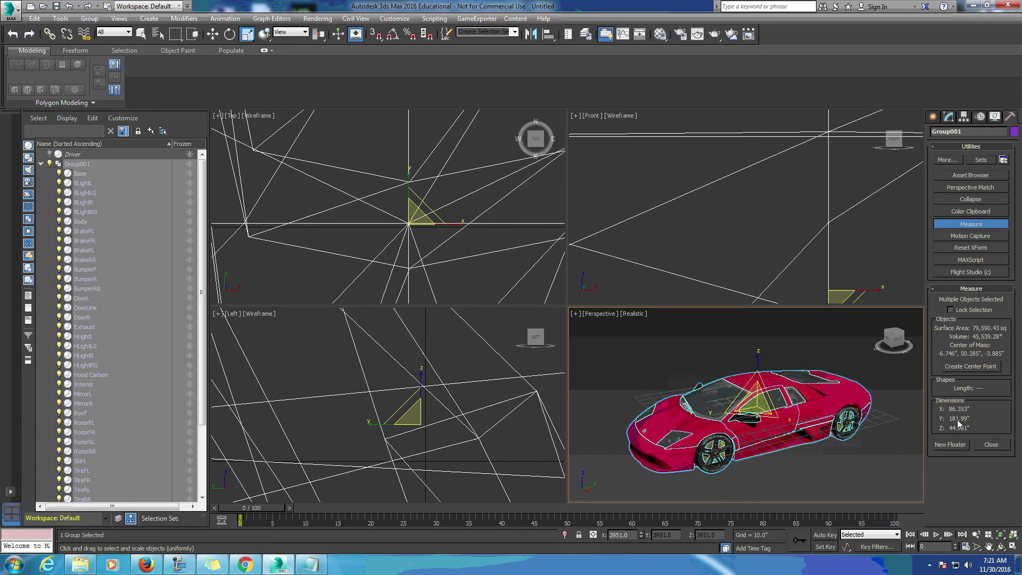
middle_drag(863, 439, 858, 420)
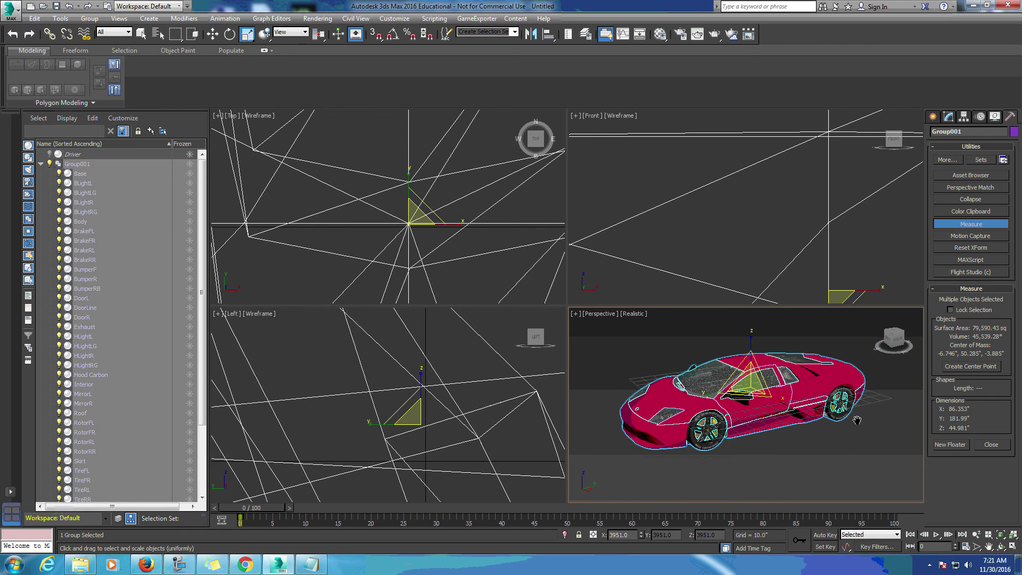